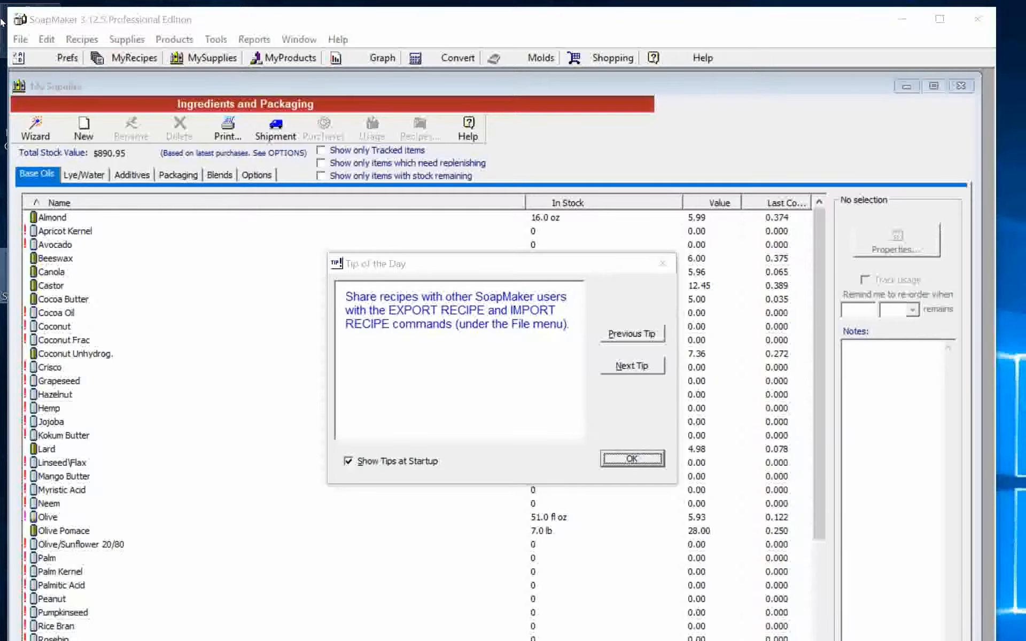
Dismiss the Tip of the Day and close SoapMaker without backing up the database
click(425, 310)
key(Return)
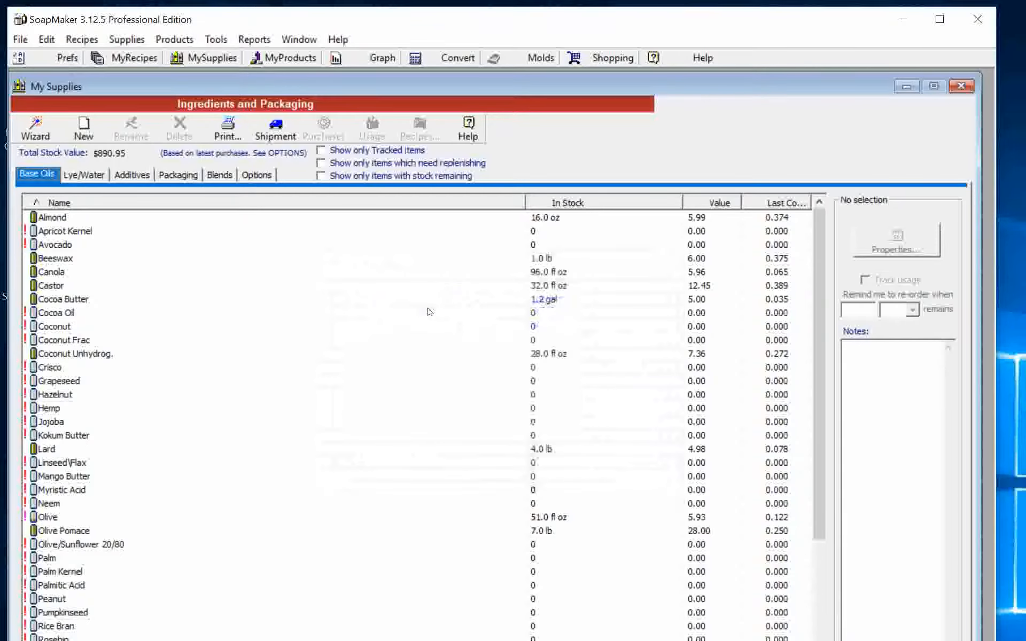
key(alt+F4)
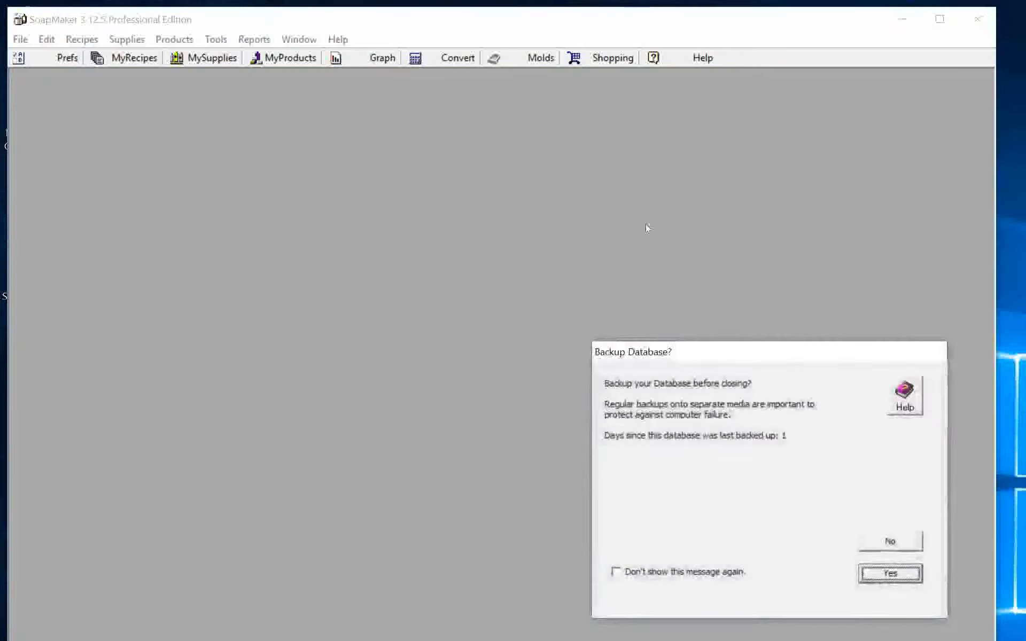
key(Tab)
key(Return)
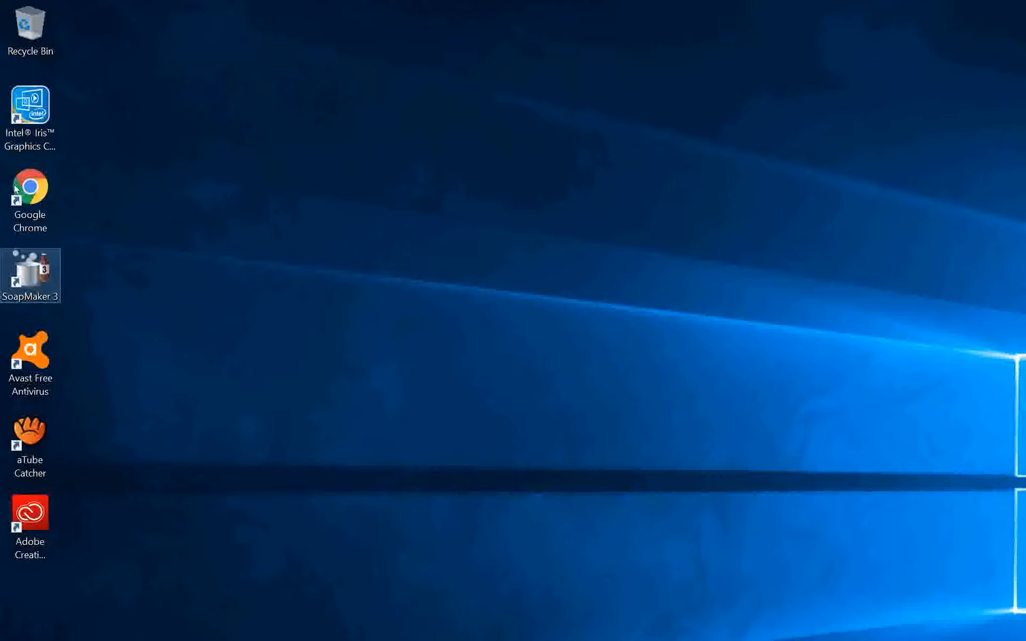
Launch SoapMaker 3 from the desktop and dismiss the Tip of the Day, leaving tips enabled at startup
key(Menu)
key(Return)
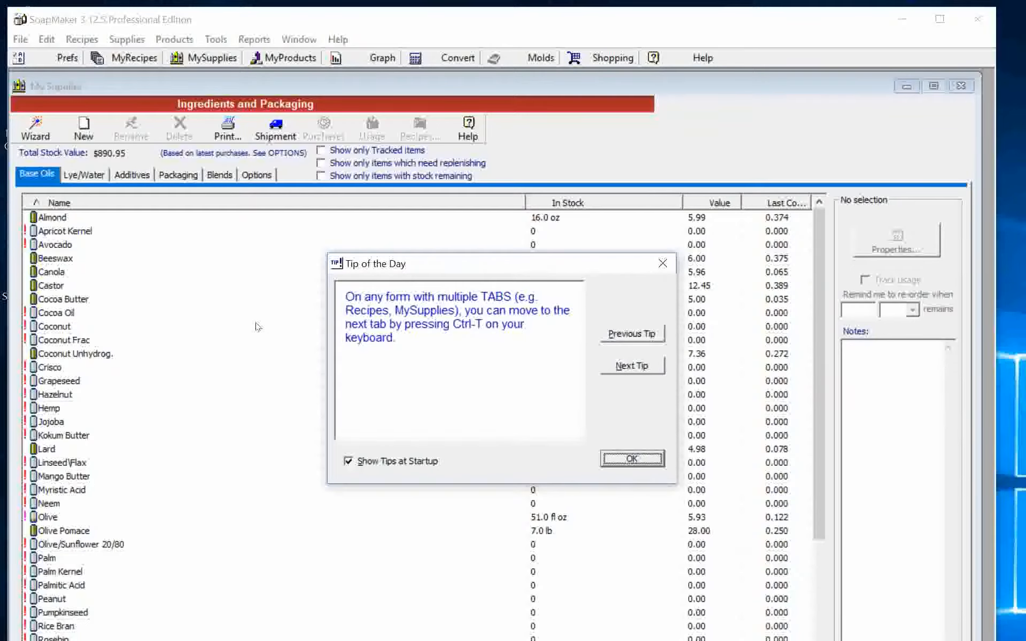
key(alt+s)
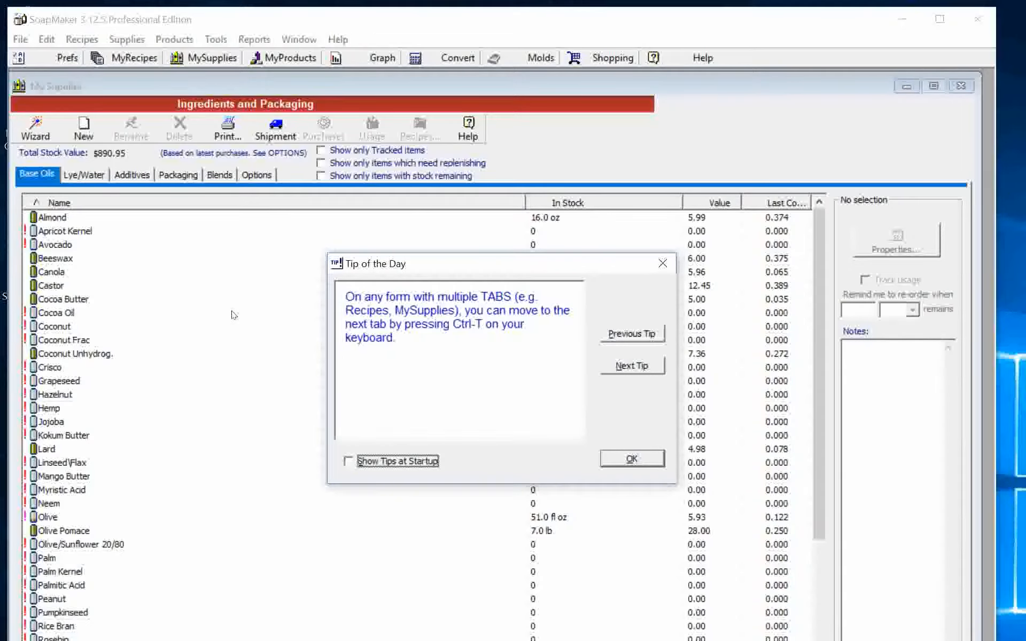
key(space)
key(Return)
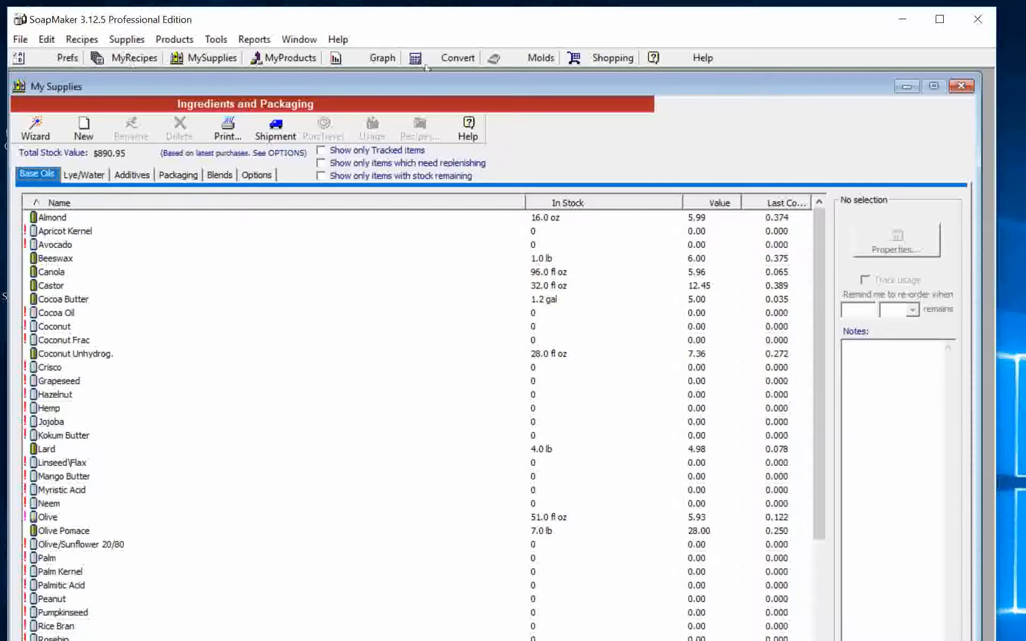
Close the My Supplies window and reopen it
click(961, 86)
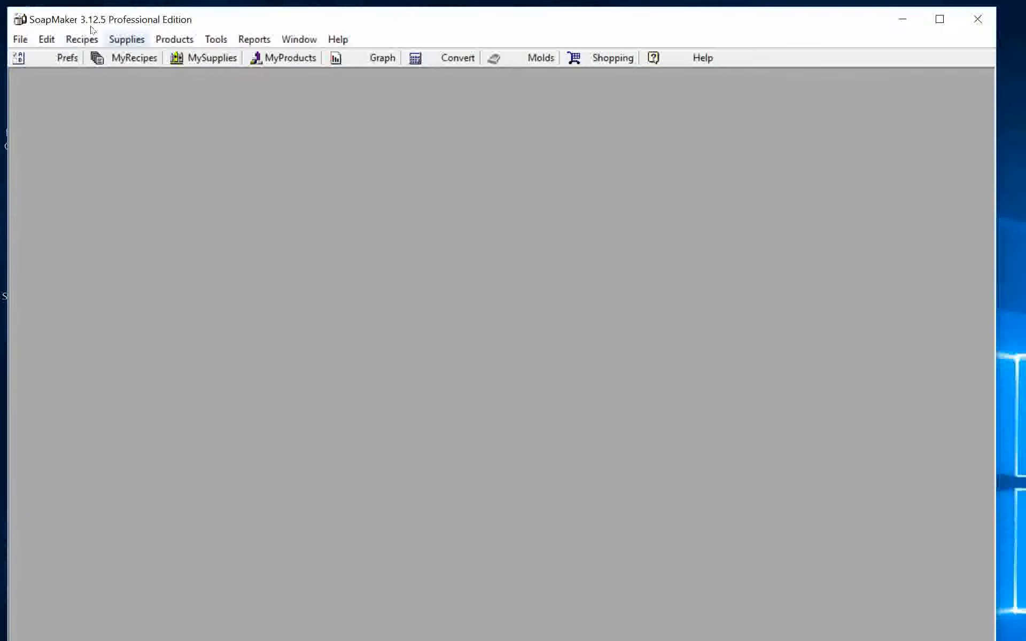
click(126, 39)
key(Down)
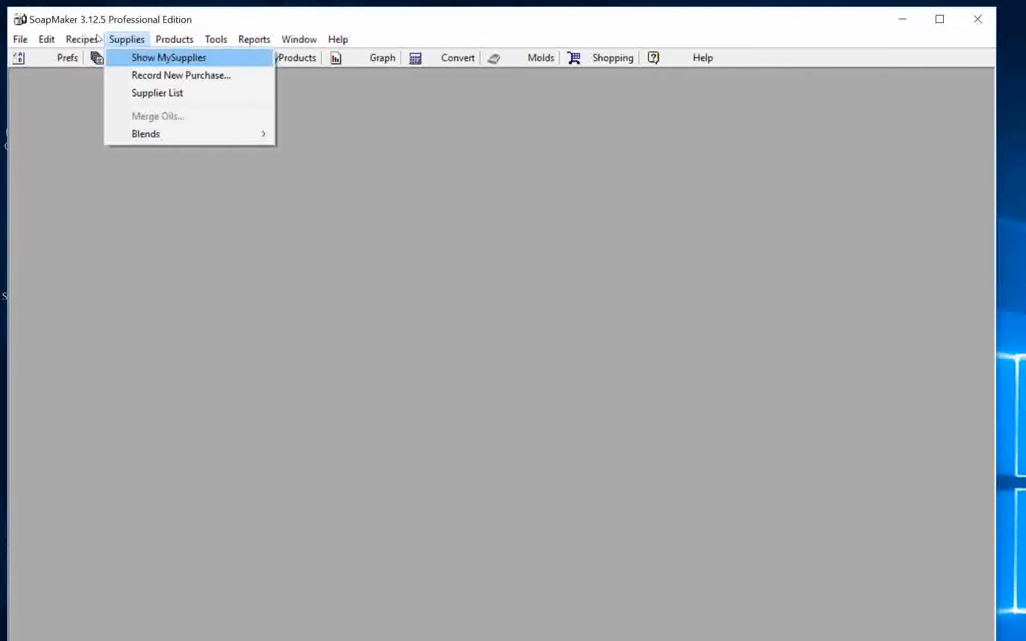
key(Return)
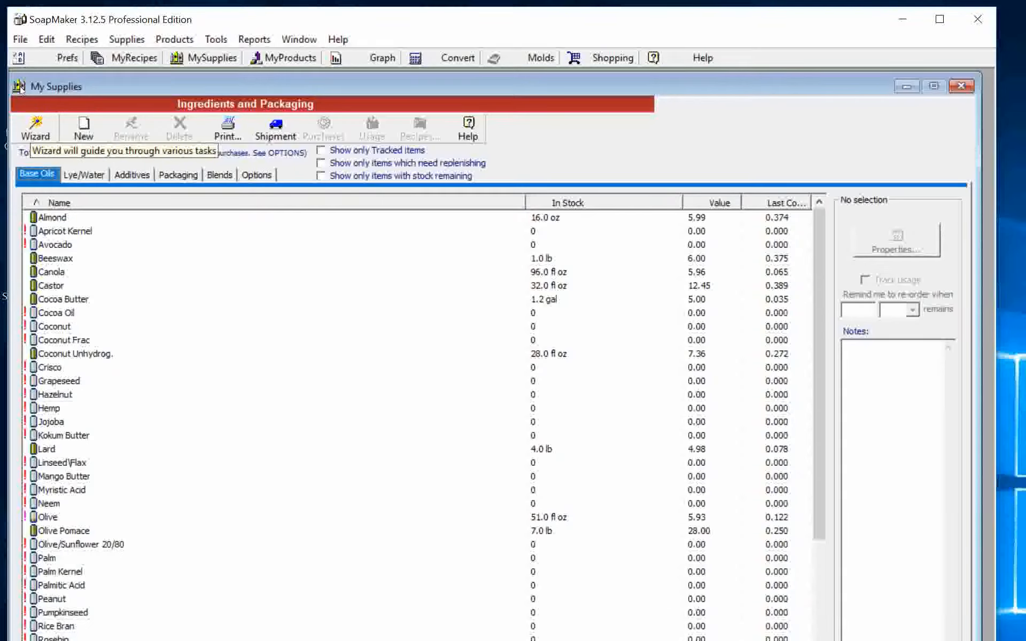
Show the supplies wizard to view its guided tasks, and hide it again
click(35, 128)
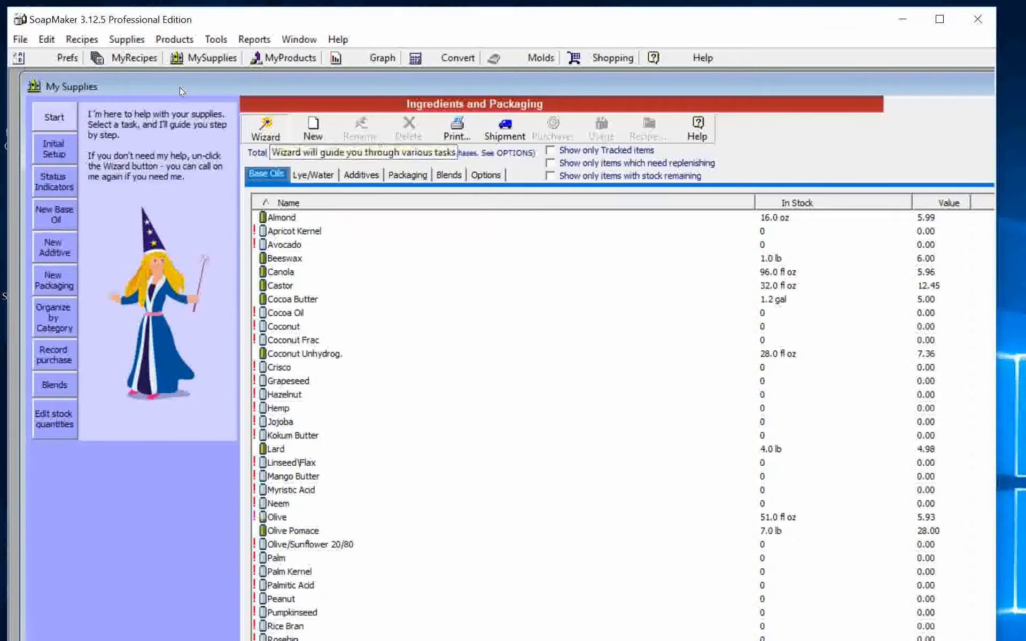
click(269, 131)
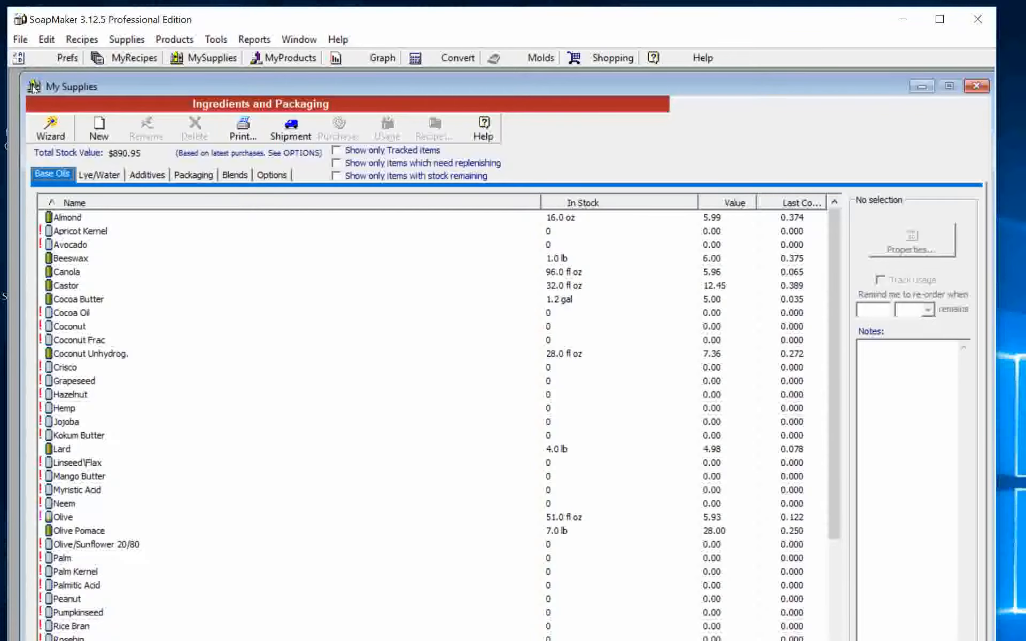
click(50, 128)
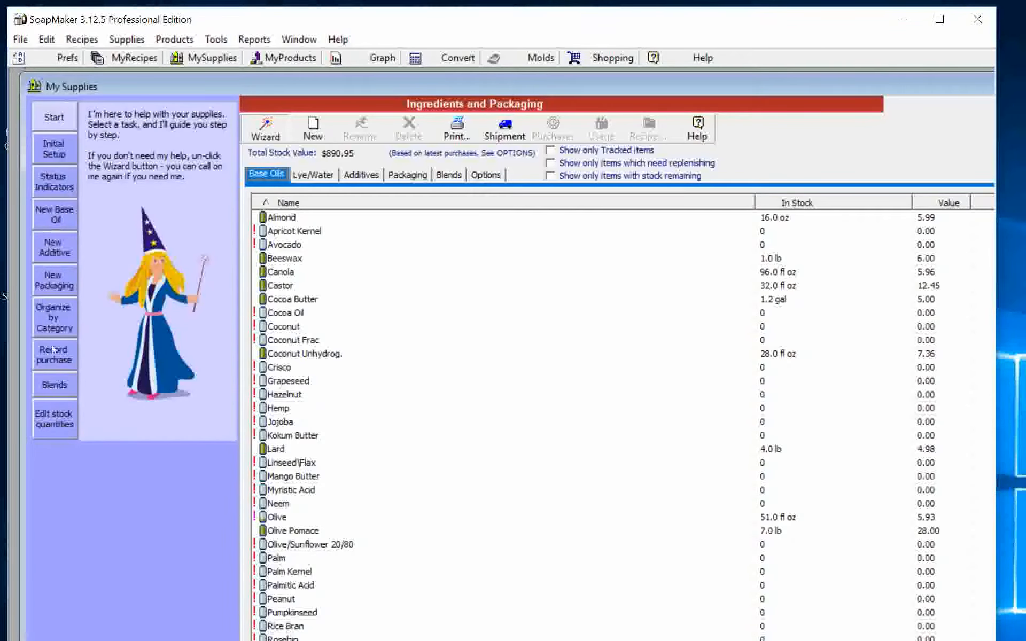
click(156, 208)
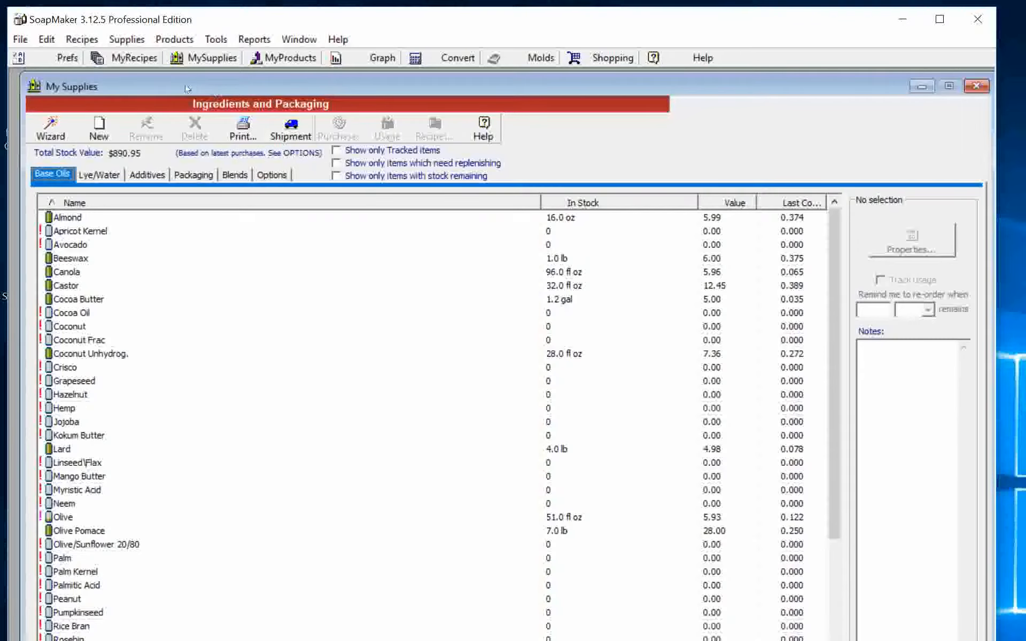
Open a blank supply purchase form to examine its fields, and cancel it
click(291, 128)
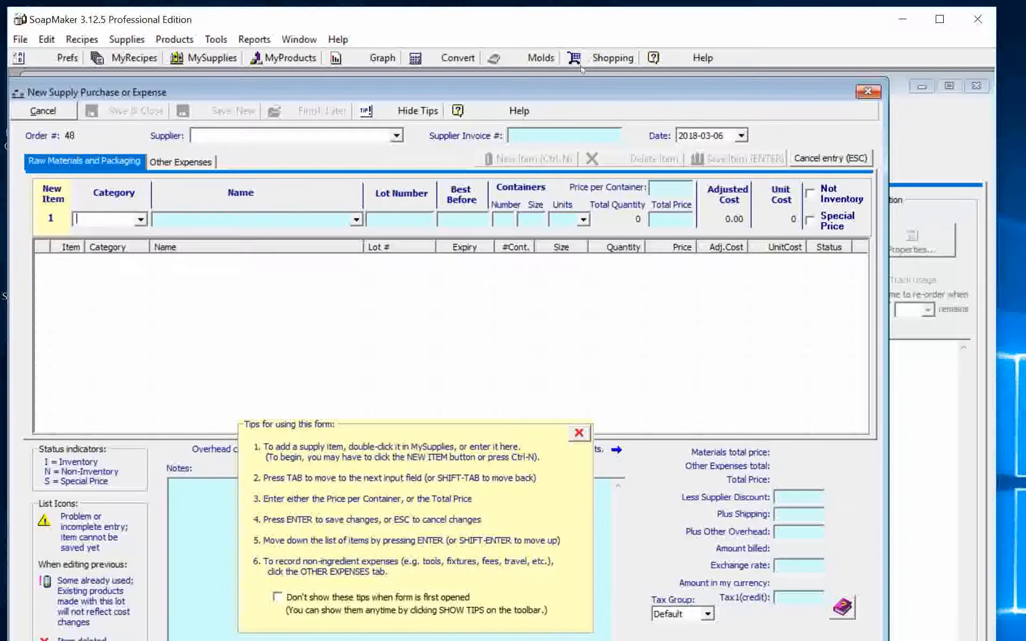
click(43, 111)
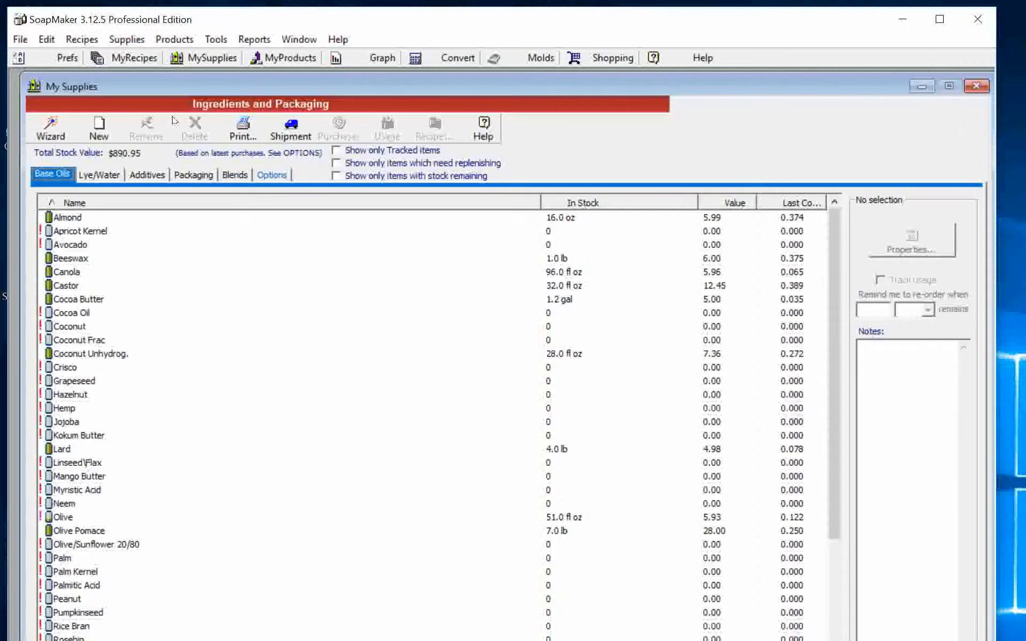
View the Lye/Water supplies and show the additives with every category expanded
key(ctrl+Tab)
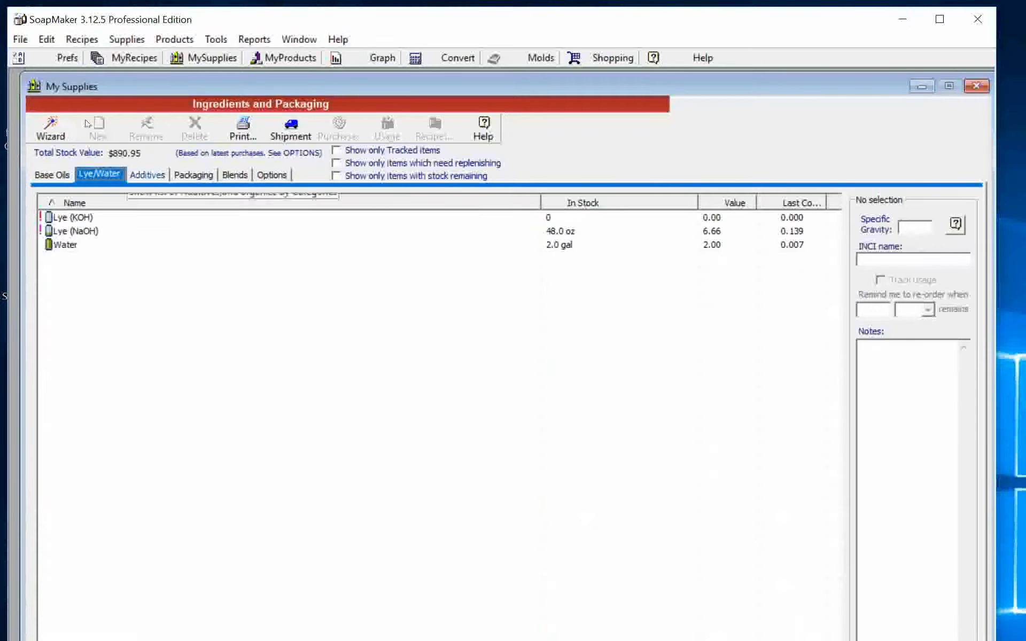
key(ctrl+Tab)
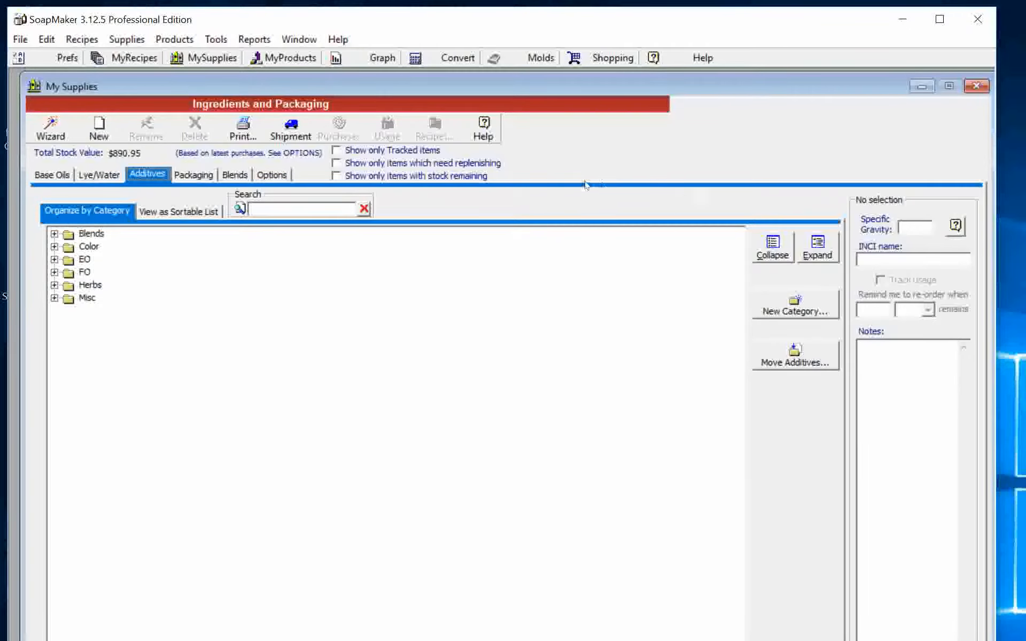
key(alt+e)
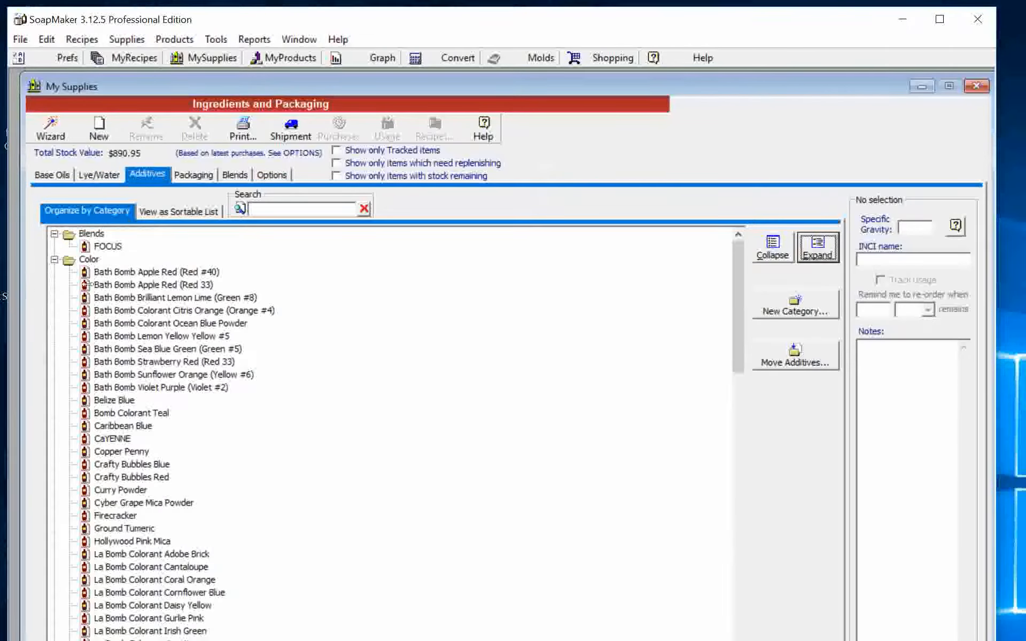
Open a new purchase form for Baking Soda in the Misc additives category, and close it without saving
scroll(101, 241, down, 3)
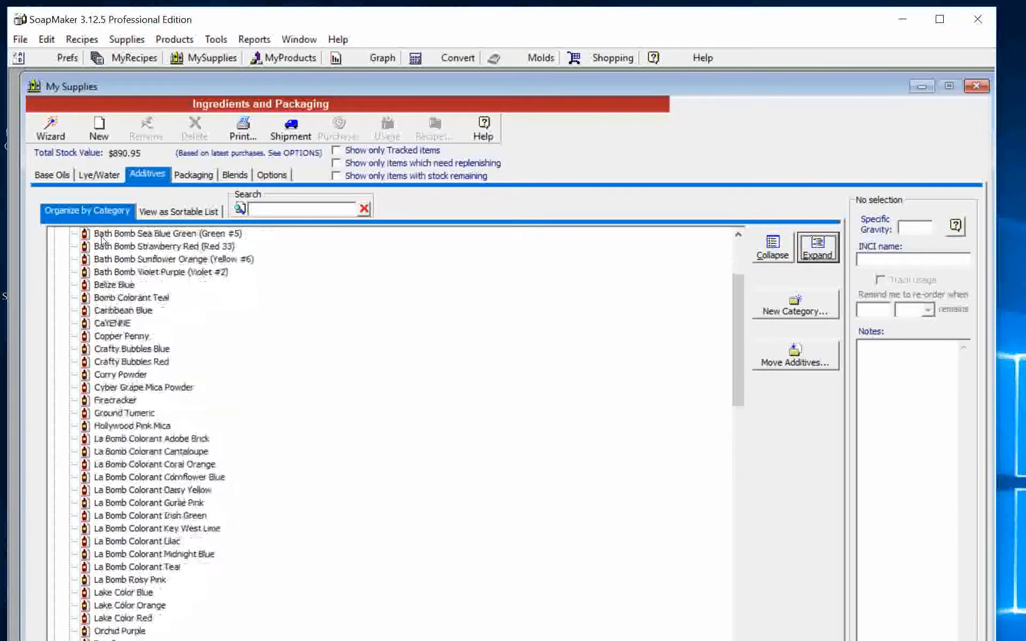
scroll(102, 240, down, 10)
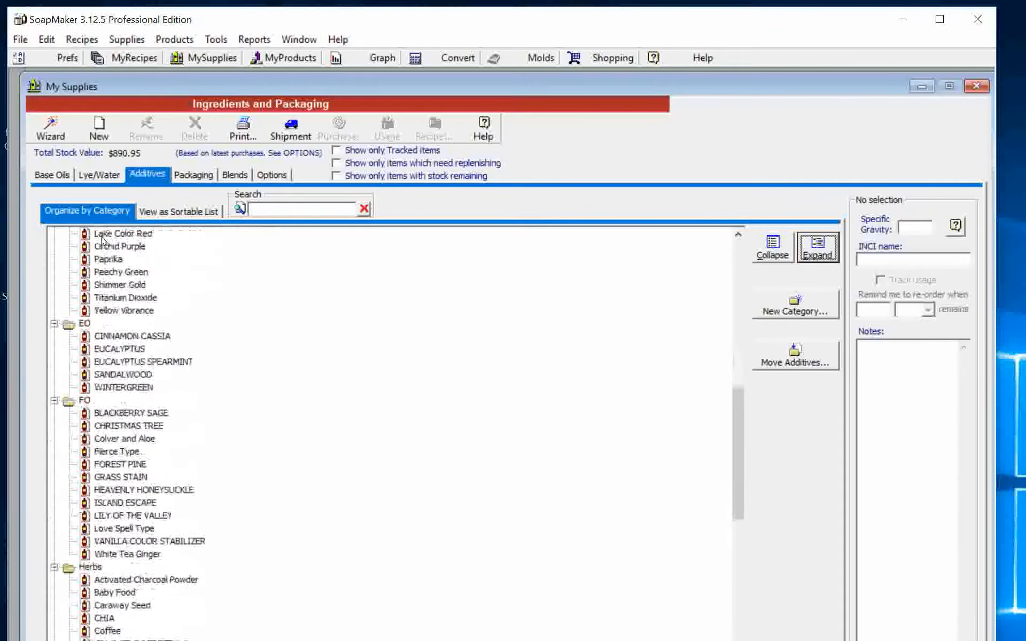
scroll(102, 241, down, 15)
double_click(115, 438)
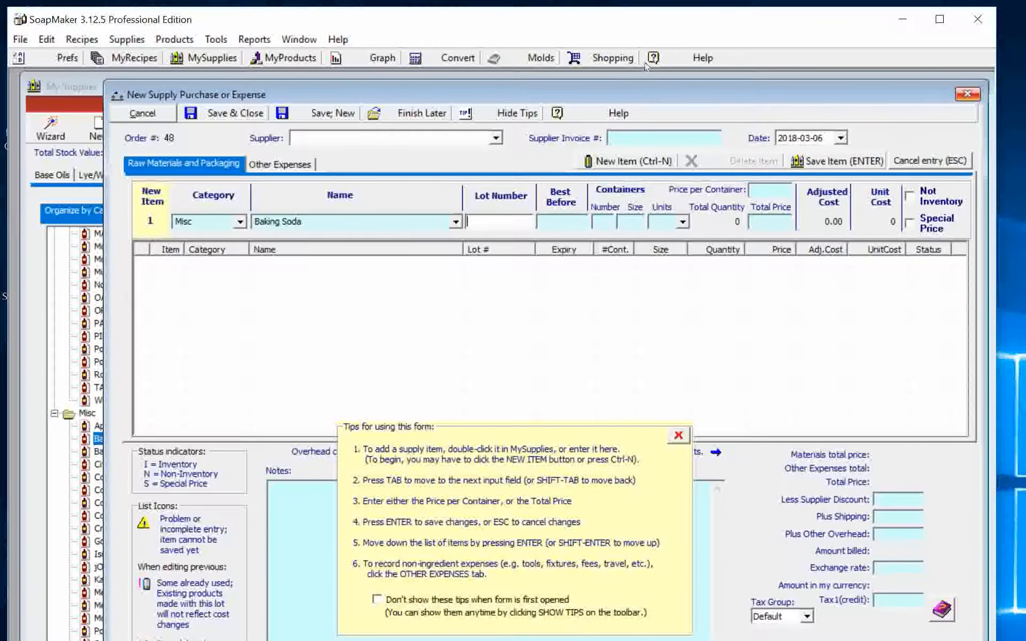
click(968, 94)
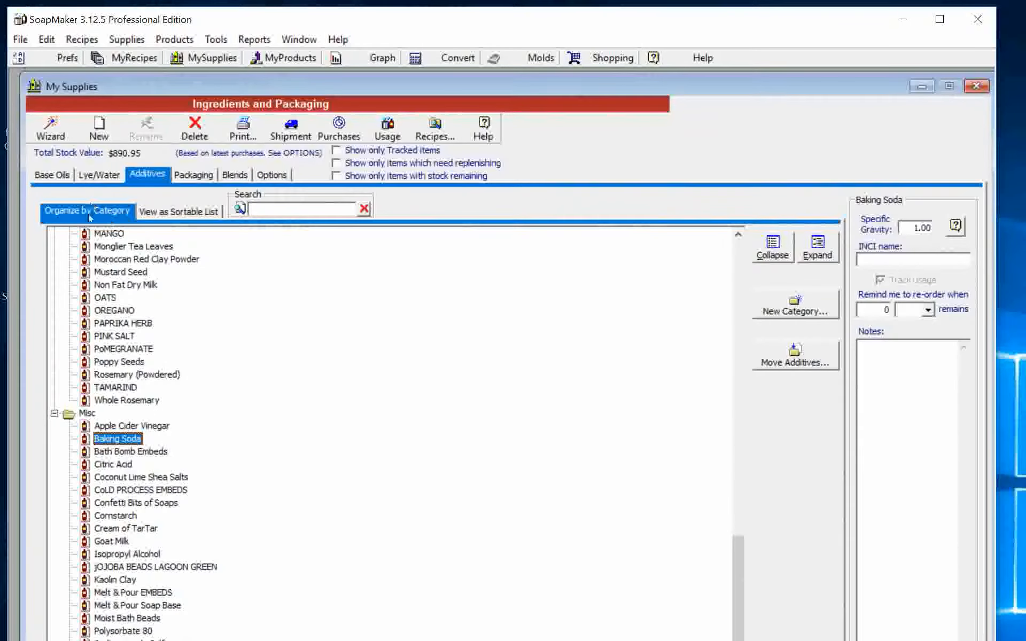
Search the additives for "dried gr", open a purchase form for DRIED GREENS, and close it without saving
scroll(97, 242, up, 5)
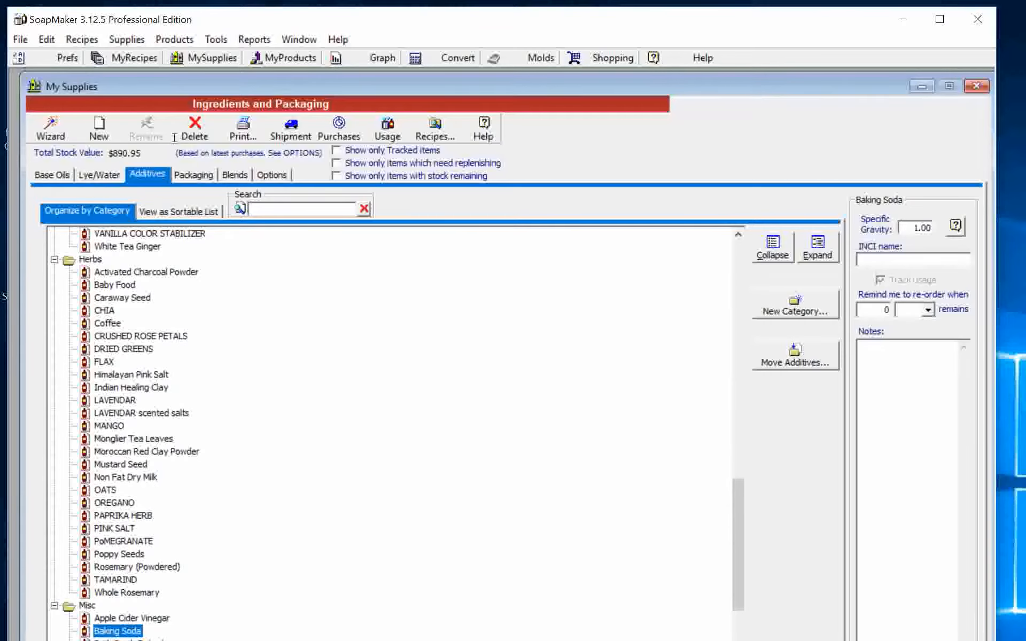
text(dried g)
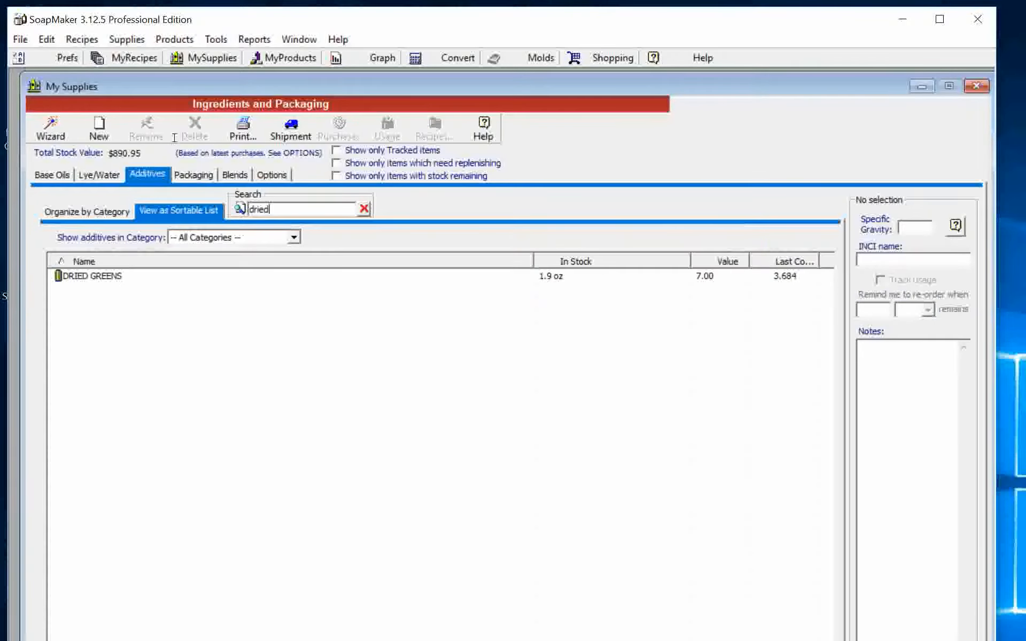
text(r)
double_click(89, 275)
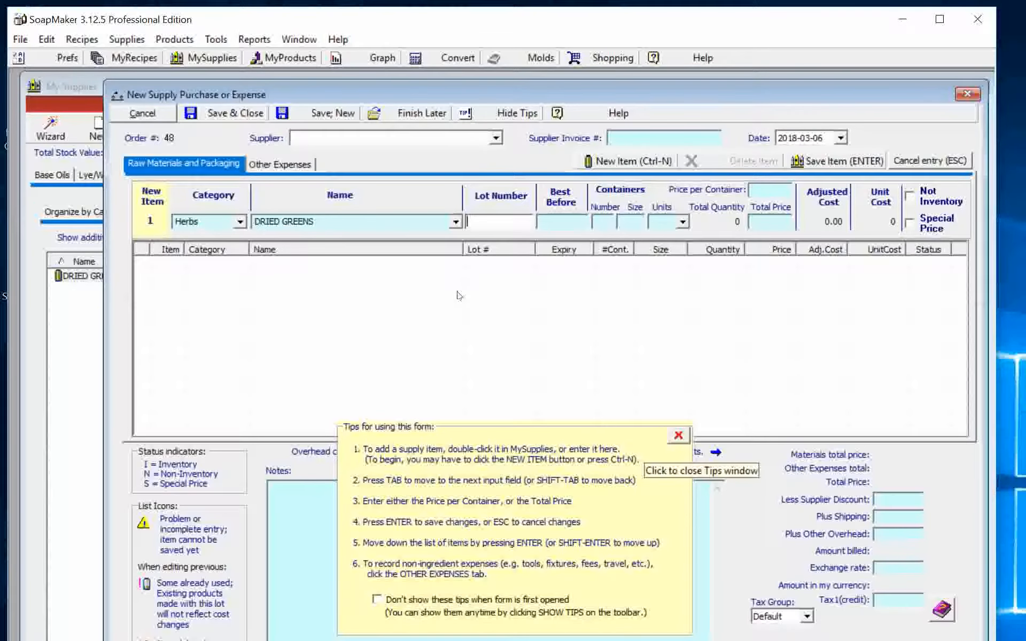
click(967, 94)
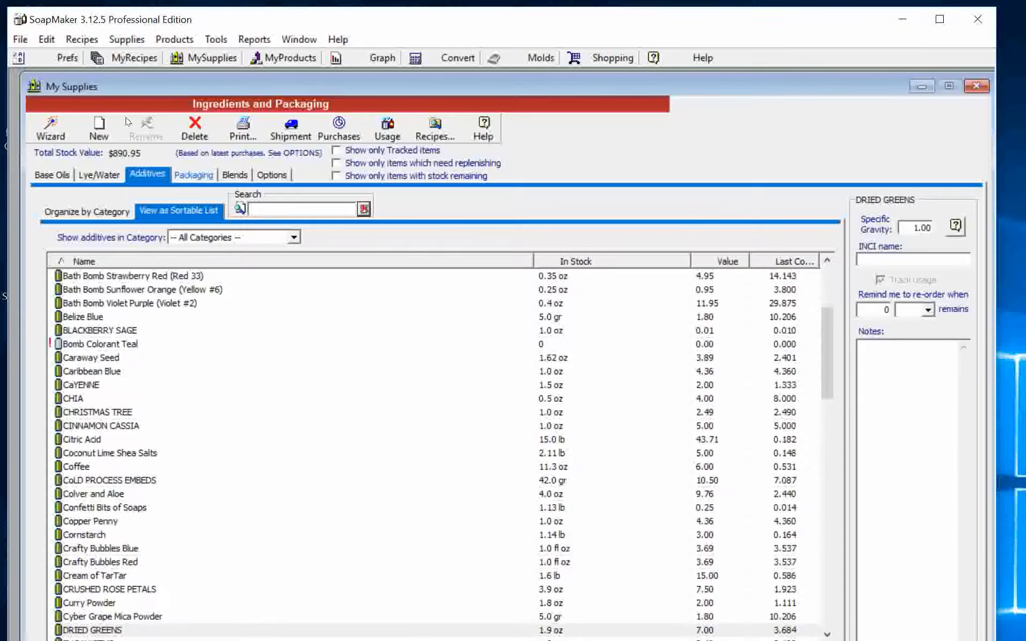
View a purchase form for Dum Dums under the MiscPkg packaging category, cancel it, and collapse all categories
click(194, 175)
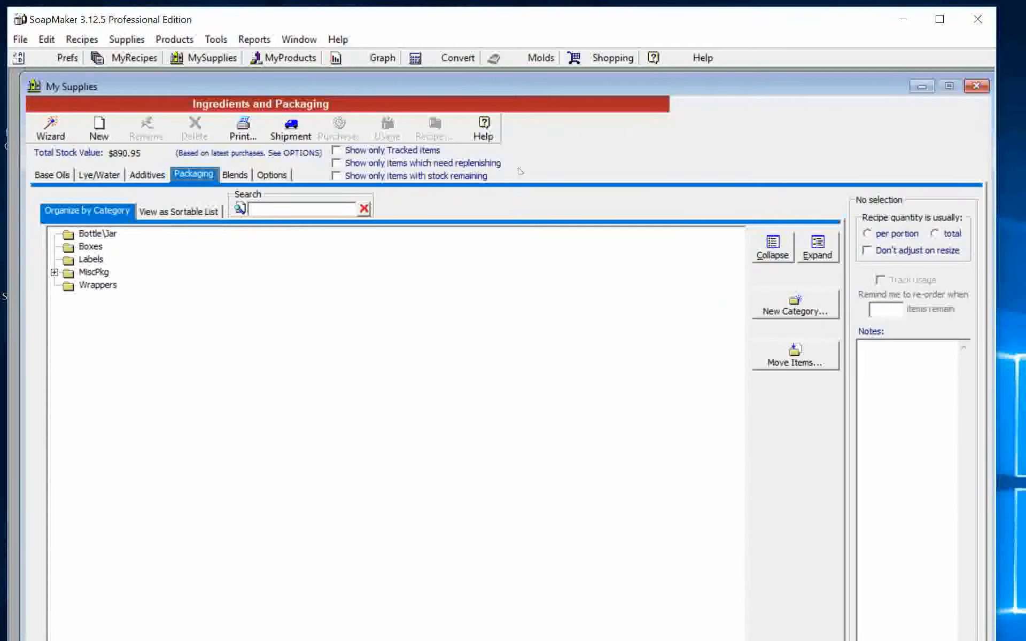
click(815, 247)
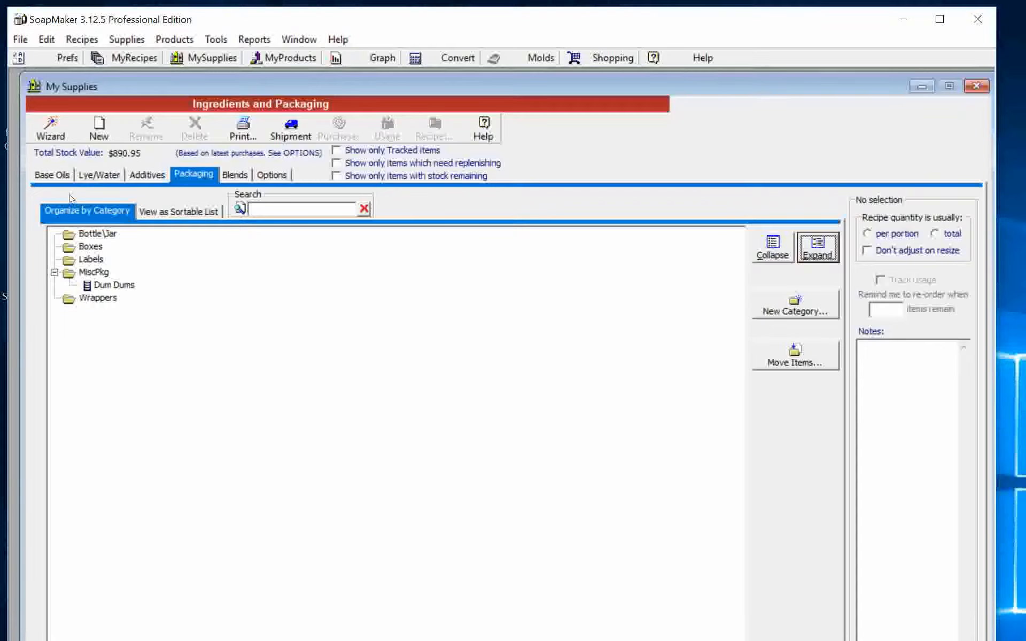
double_click(112, 285)
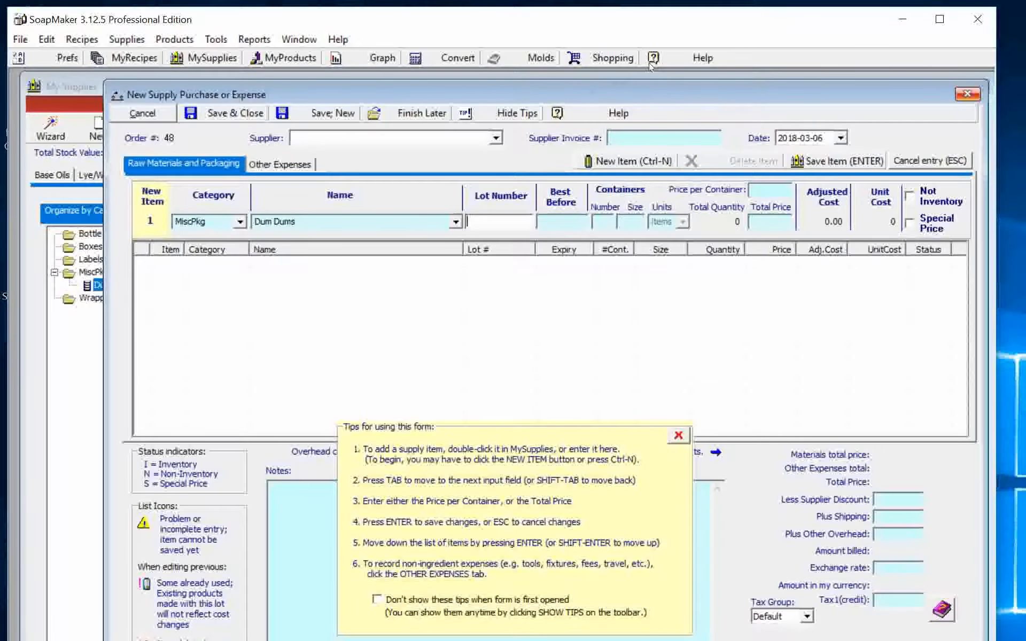
key(Escape)
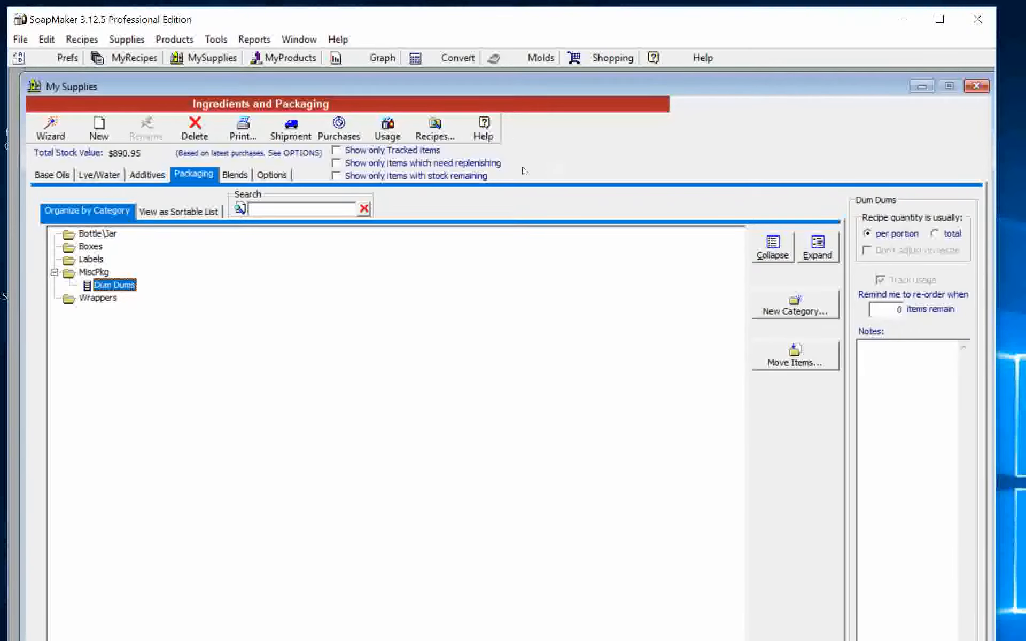
key(alt+c)
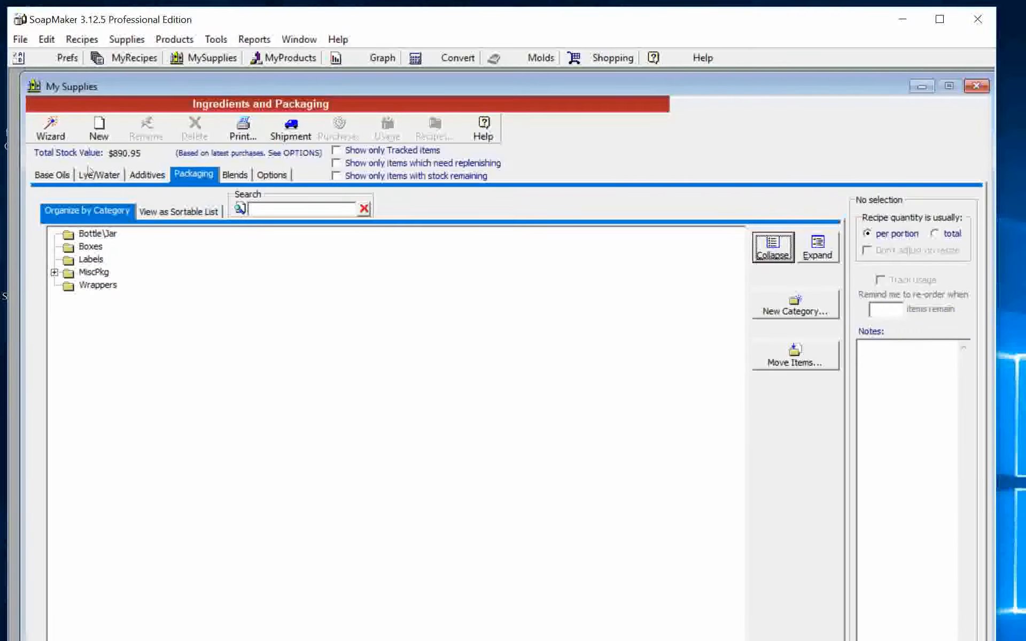
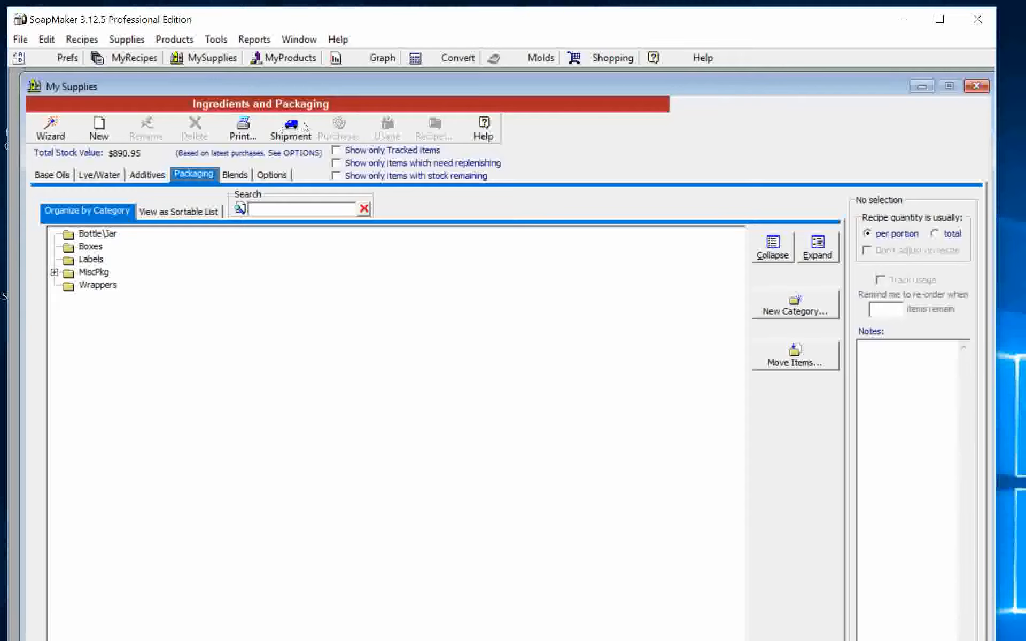
Try the stock-remaining filter on the expanded packaging categories, and replace it with the filter for items needing replenishing
click(336, 176)
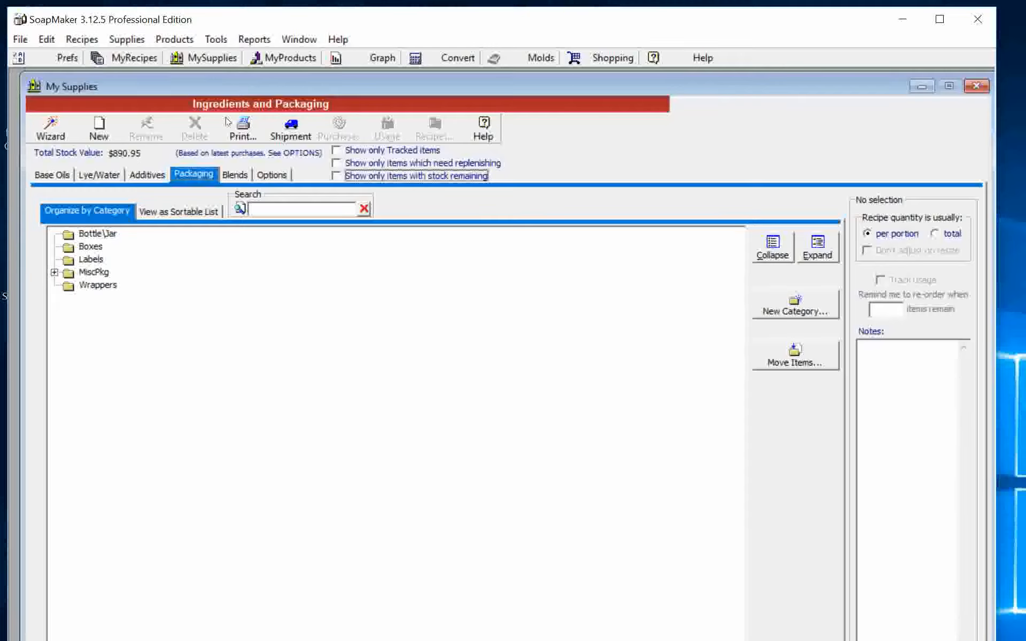
click(818, 247)
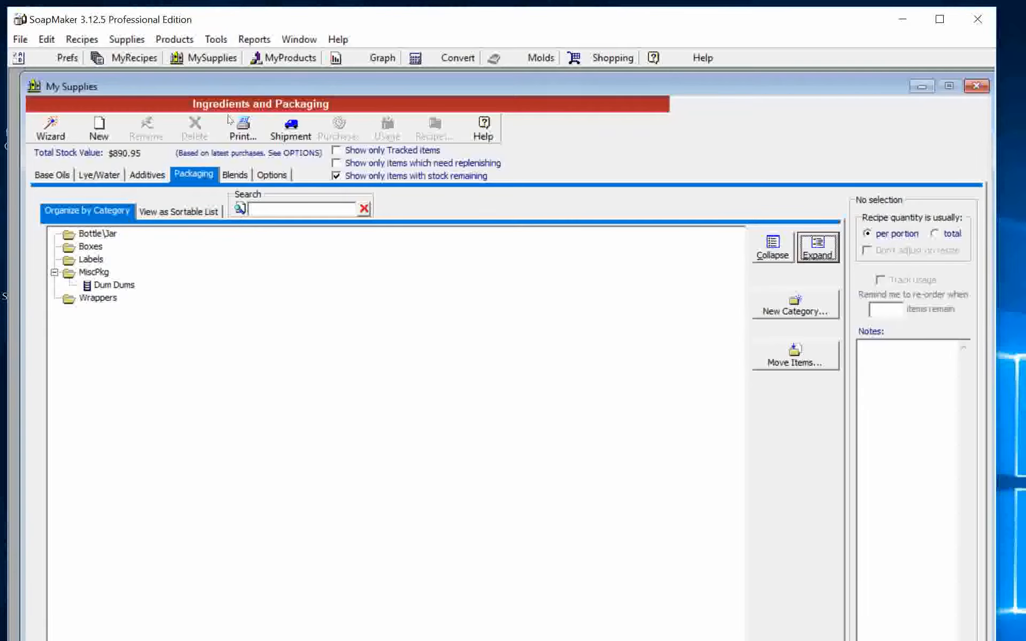
click(336, 176)
click(336, 163)
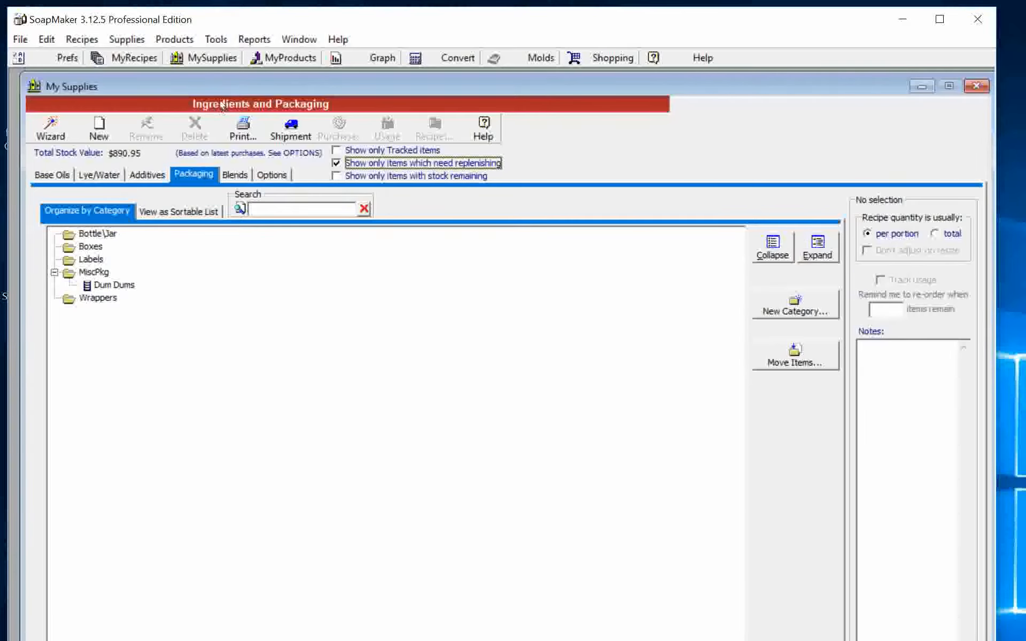
Try the tracked-items filter together with the replenishment filter on the packaging list, and clear both filters
click(336, 150)
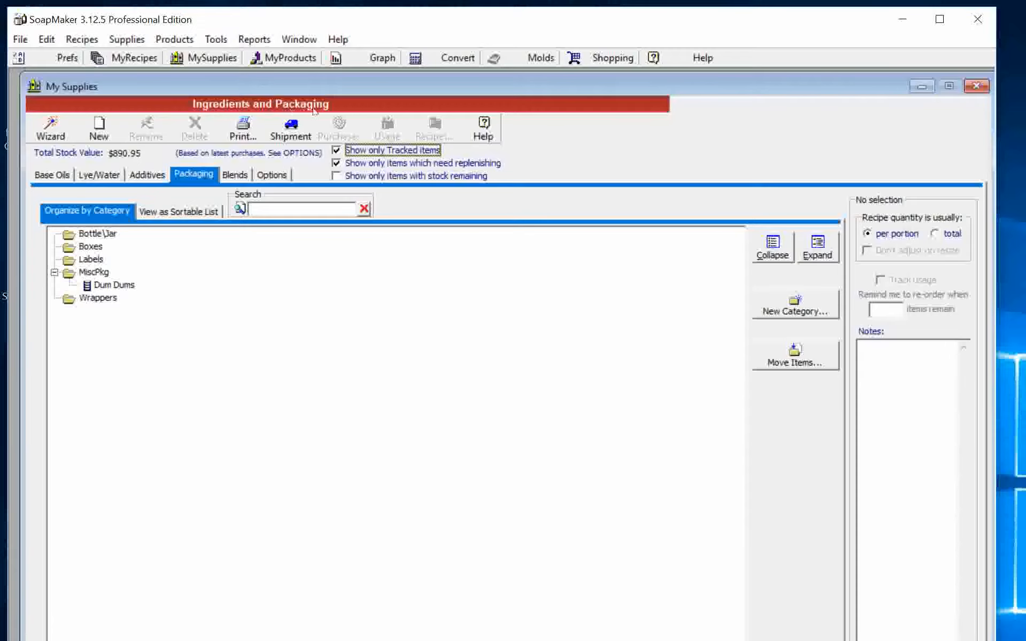
click(336, 163)
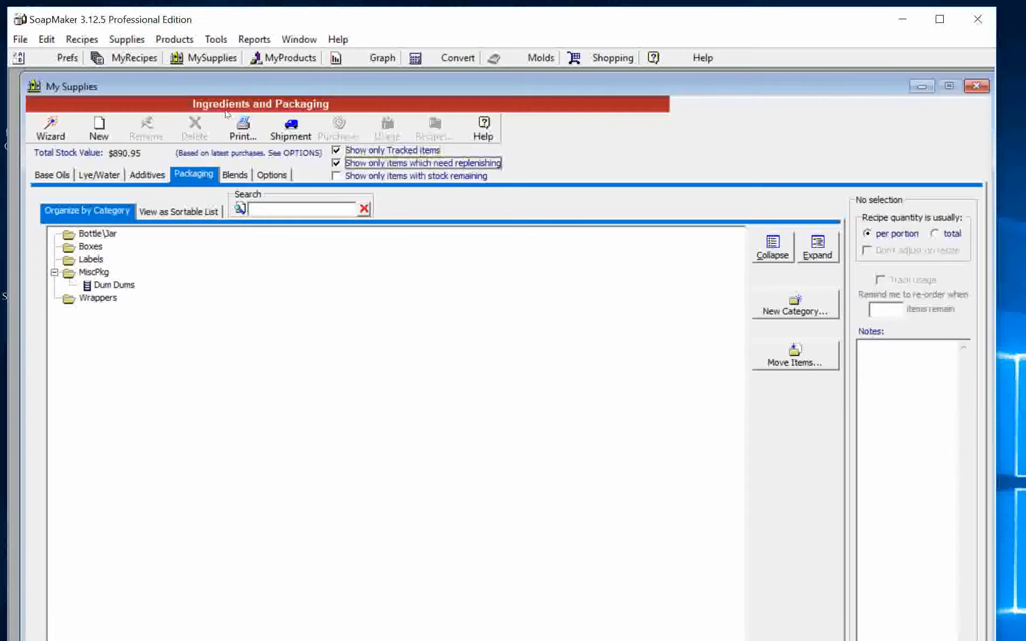
click(336, 150)
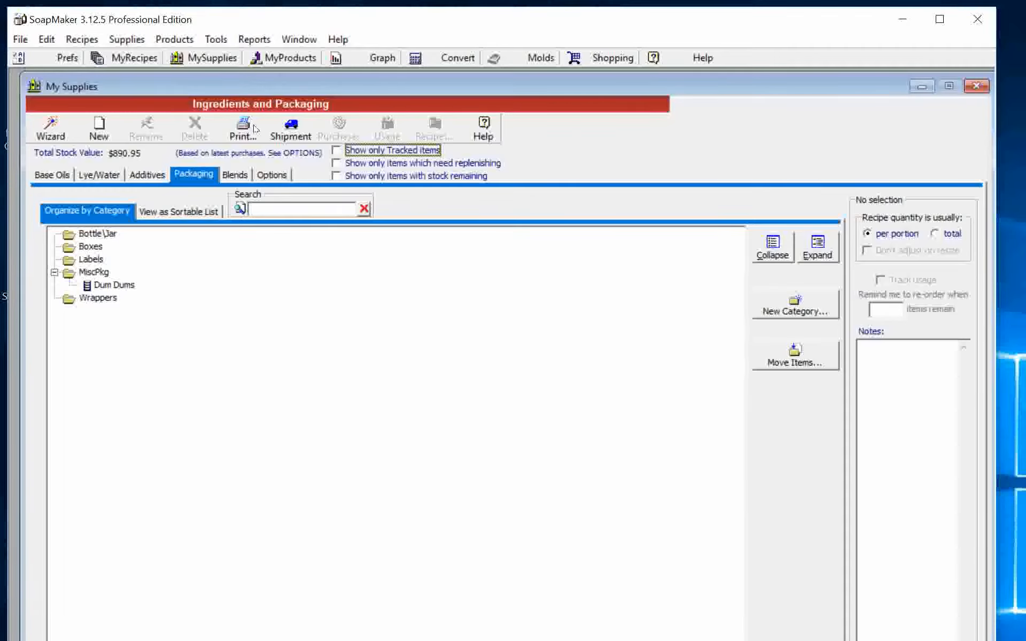
View the unit cost and supply stock value options, and the list of saved blend formulas
click(272, 175)
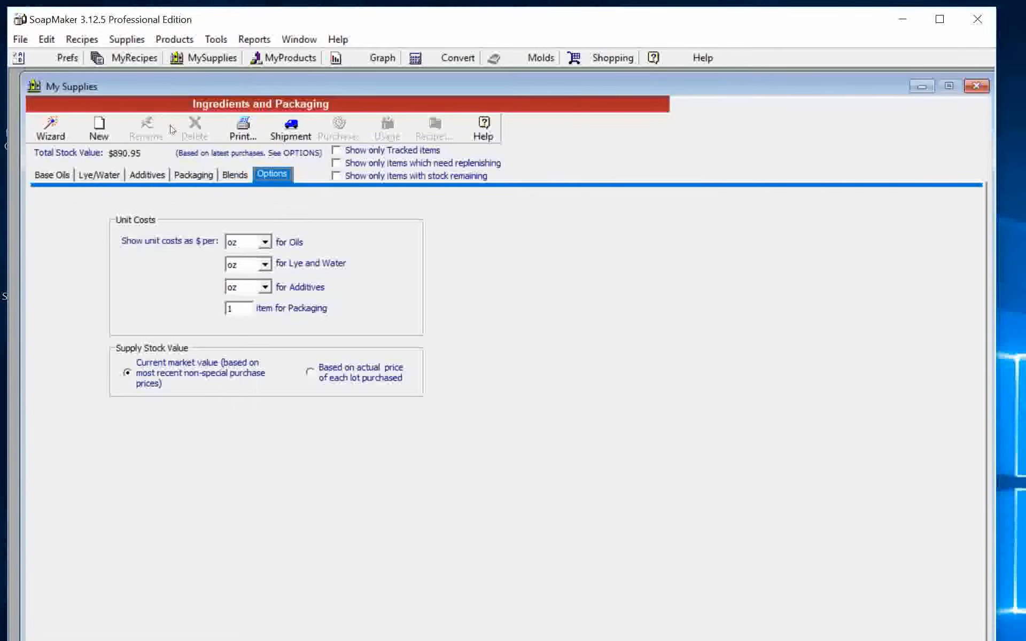
click(233, 175)
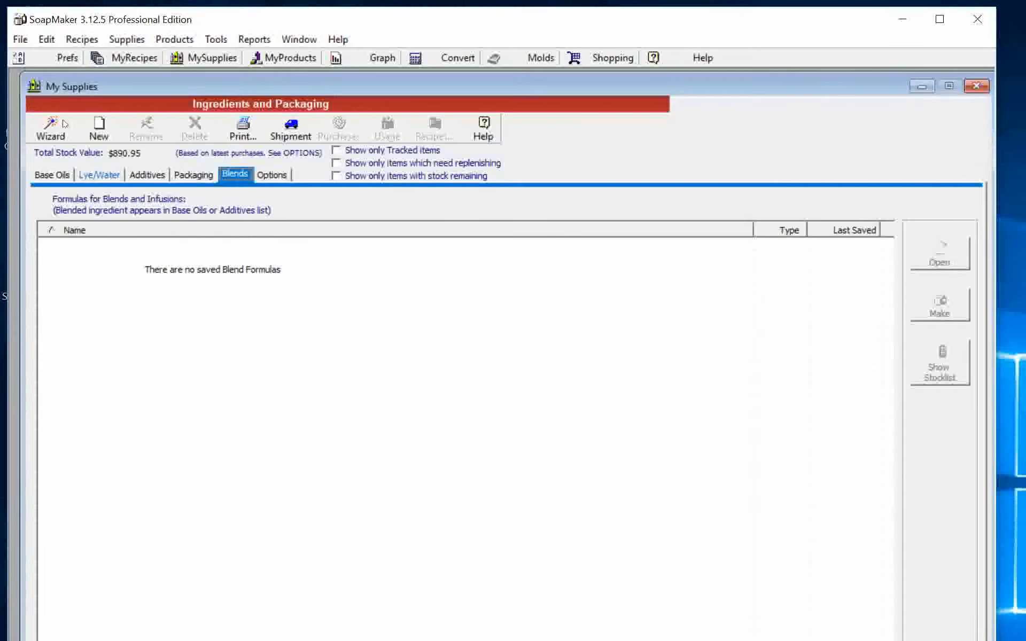
Open a new supply purchase form and compare its raw materials section with its other expenses section
click(42, 120)
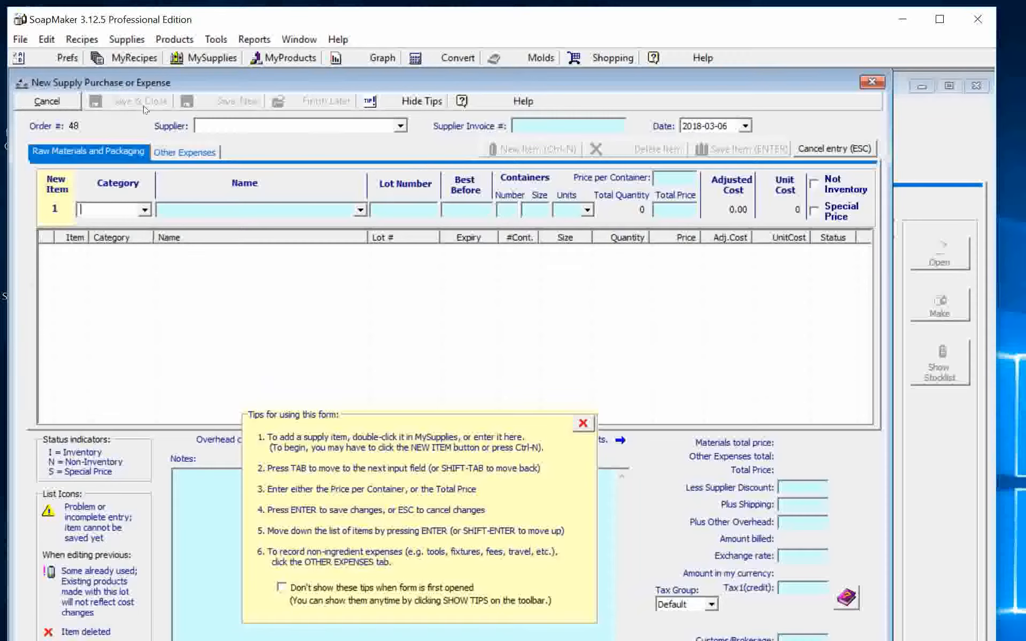
click(185, 152)
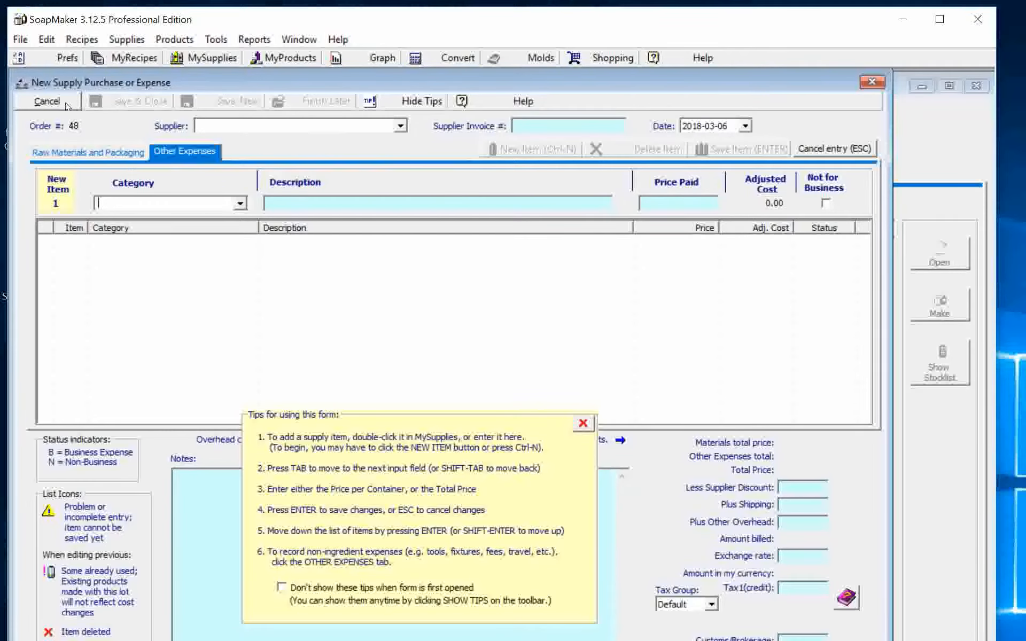
click(88, 152)
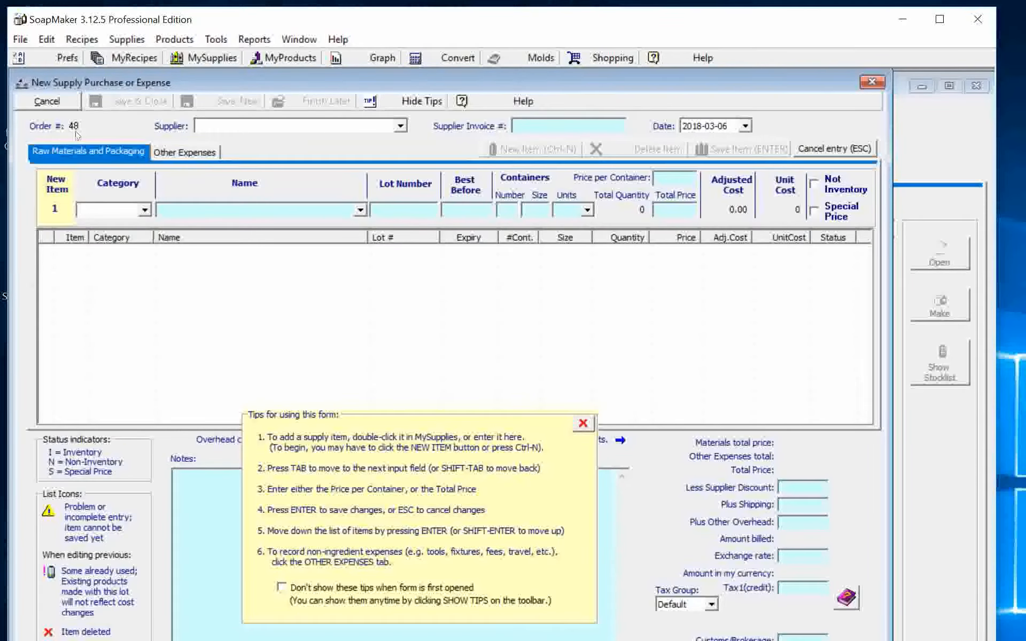
click(164, 153)
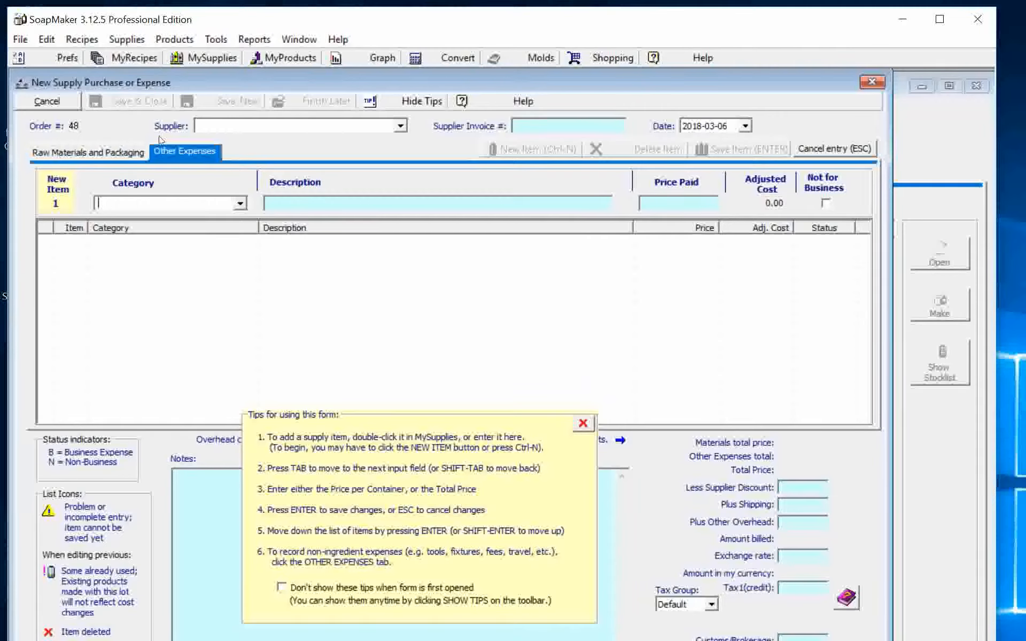
Add a fourth expense item described as "Nikon 55mm" under a new category "camera", with a price paid of 150
click(240, 204)
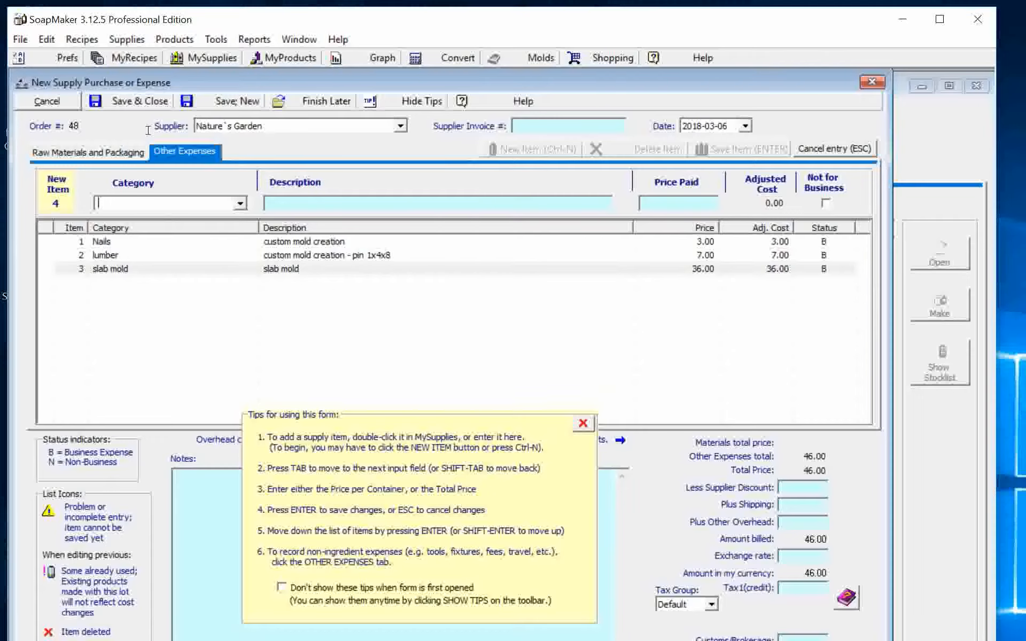
text(camera)
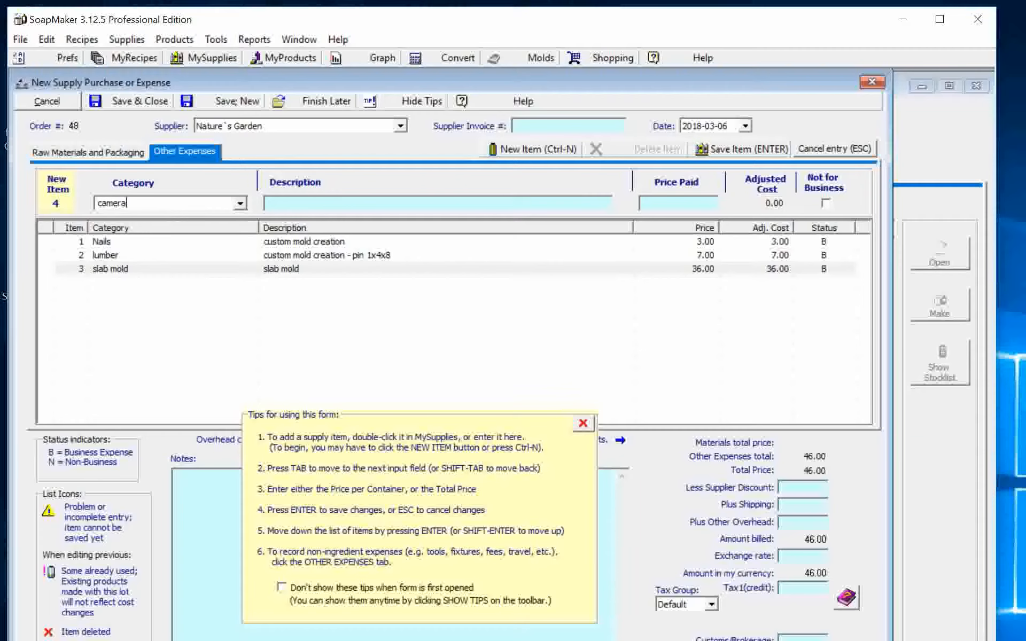
key(Tab)
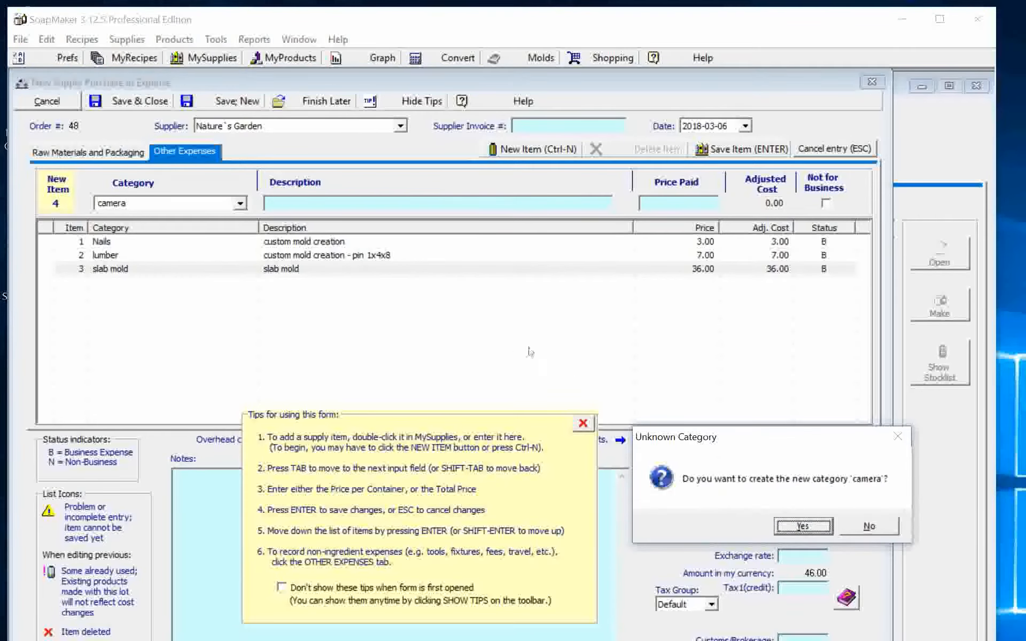
key(Return)
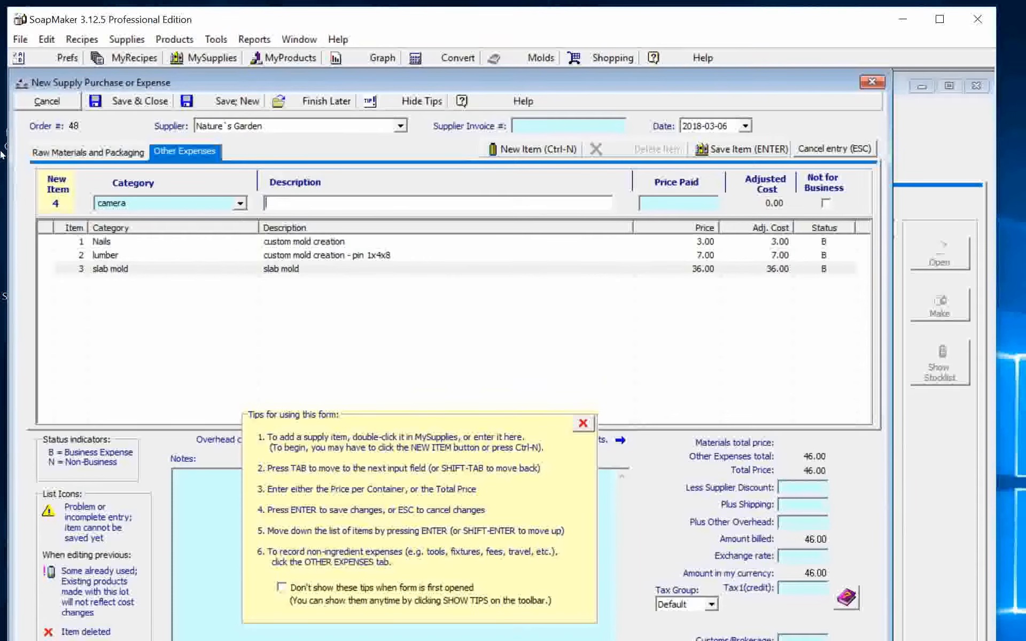
text(Nikon )
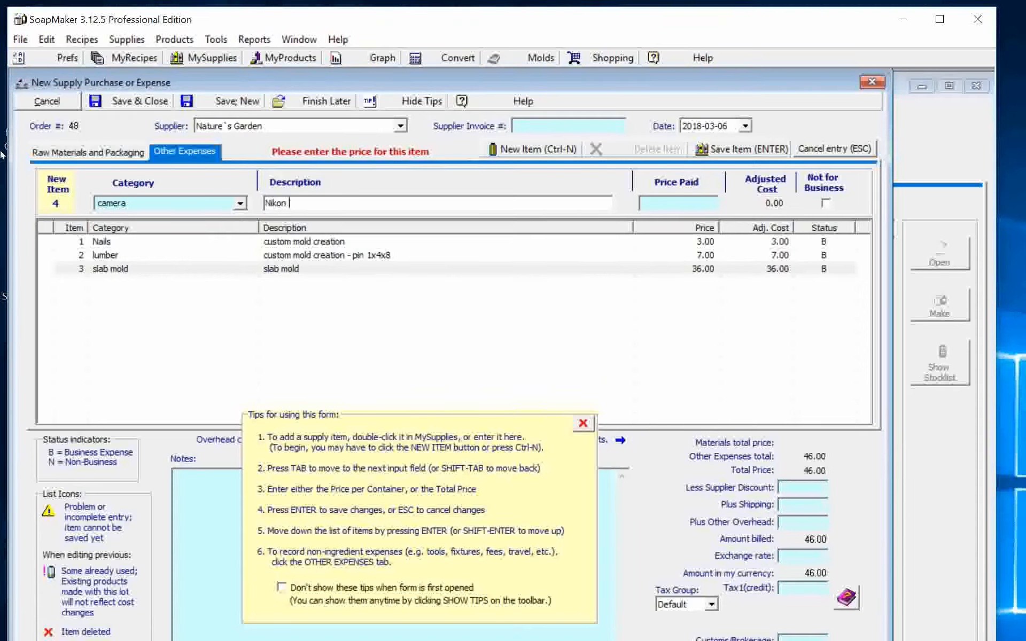
text(55mm)
key(Tab)
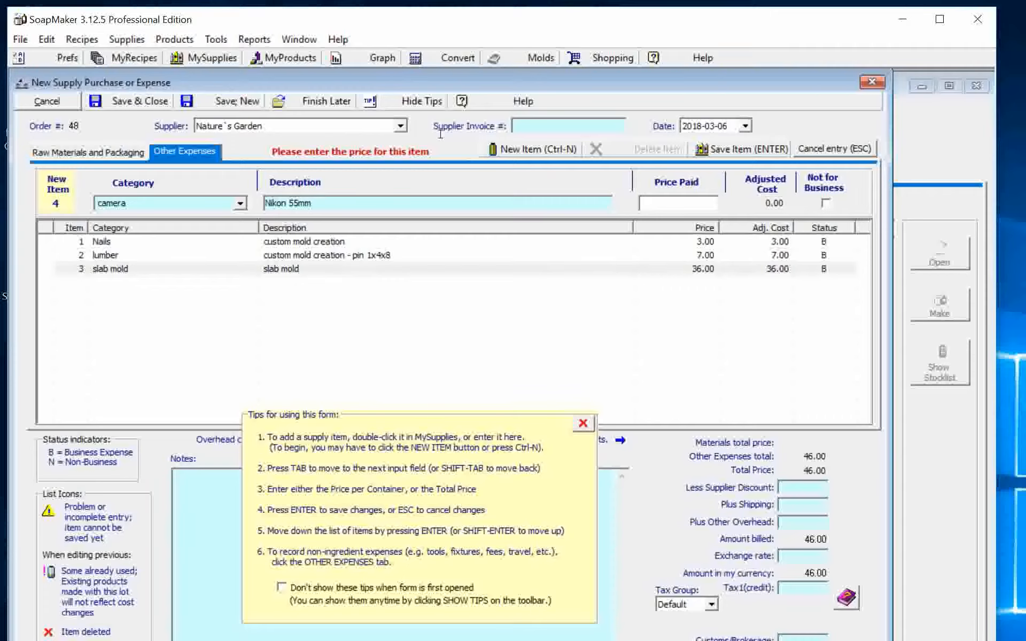
text(1)
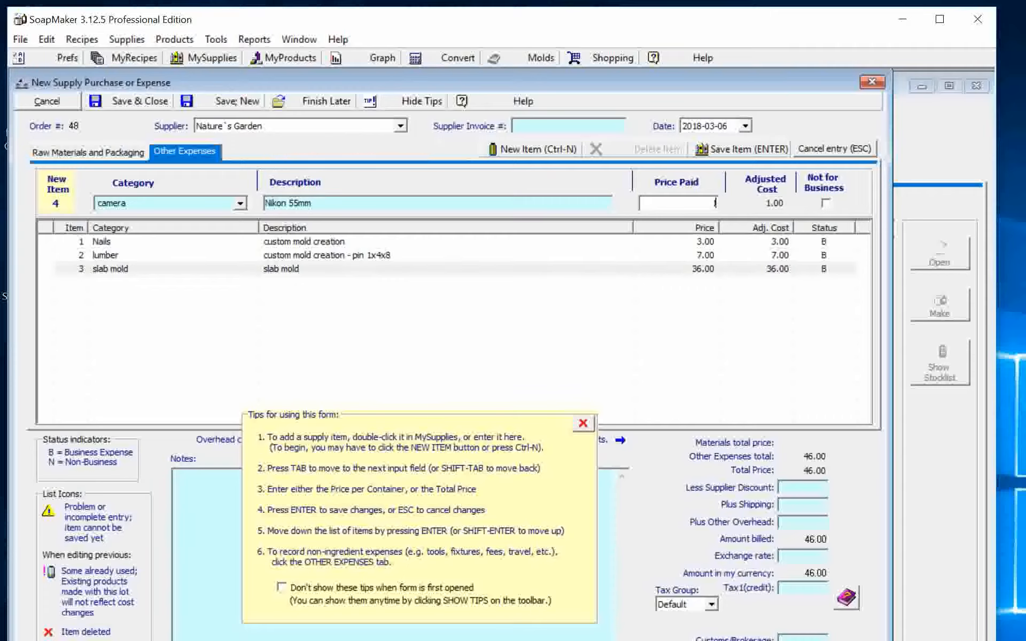
text(50)
key(Return)
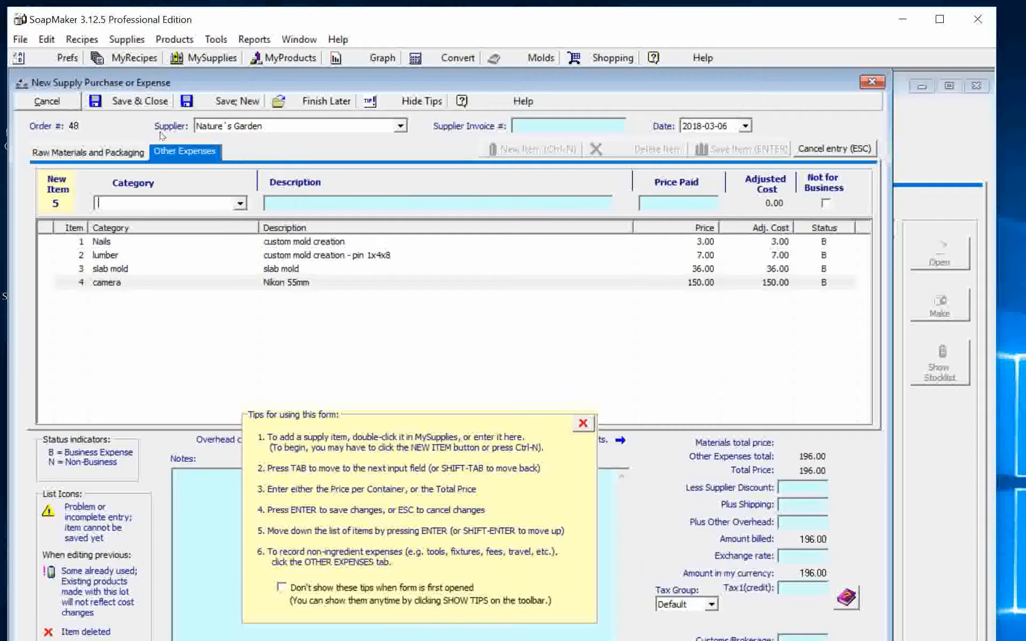
Create the new category "Business Equipment" for the fifth expense item
click(239, 203)
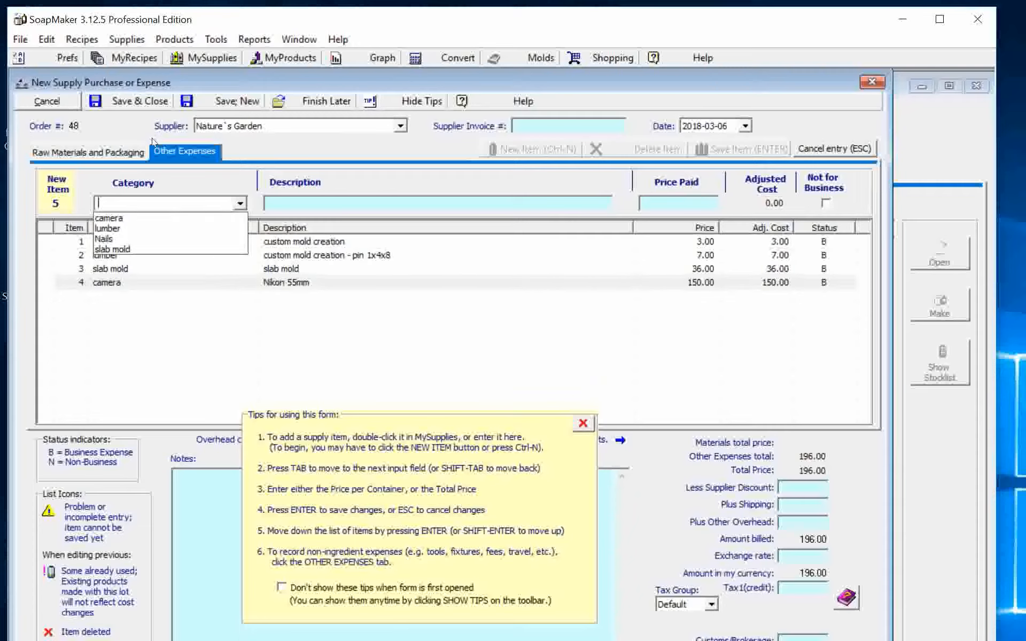
text(Equipment)
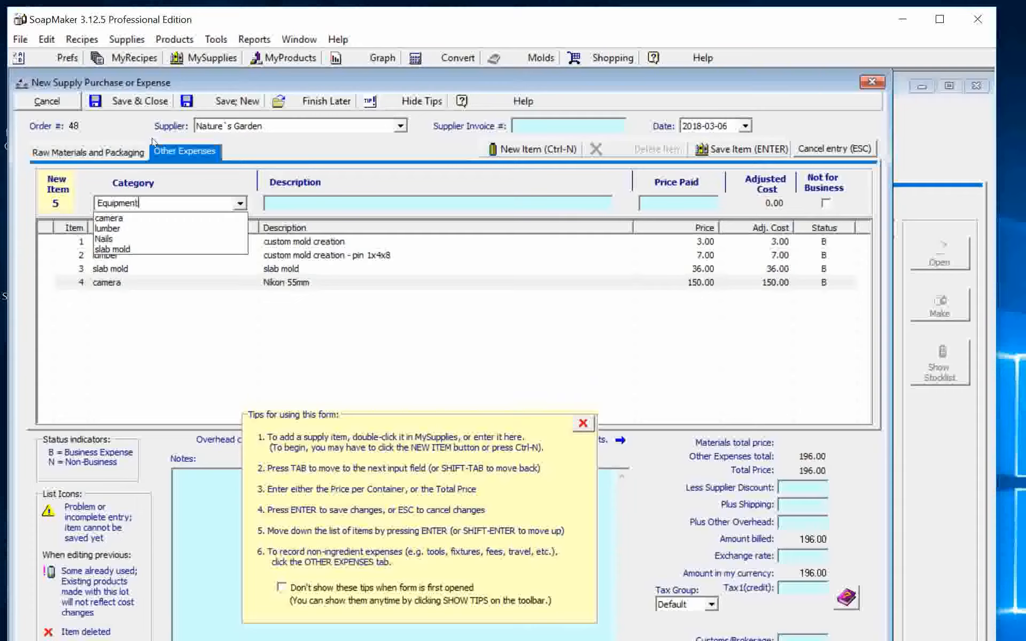
key(BackSpace)
key(BackSpace)
key(BackSpace)
key(BackSpace)
key(BackSpace)
key(BackSpace)
key(BackSpace)
key(BackSpace)
text(Business E)
key(Tab)
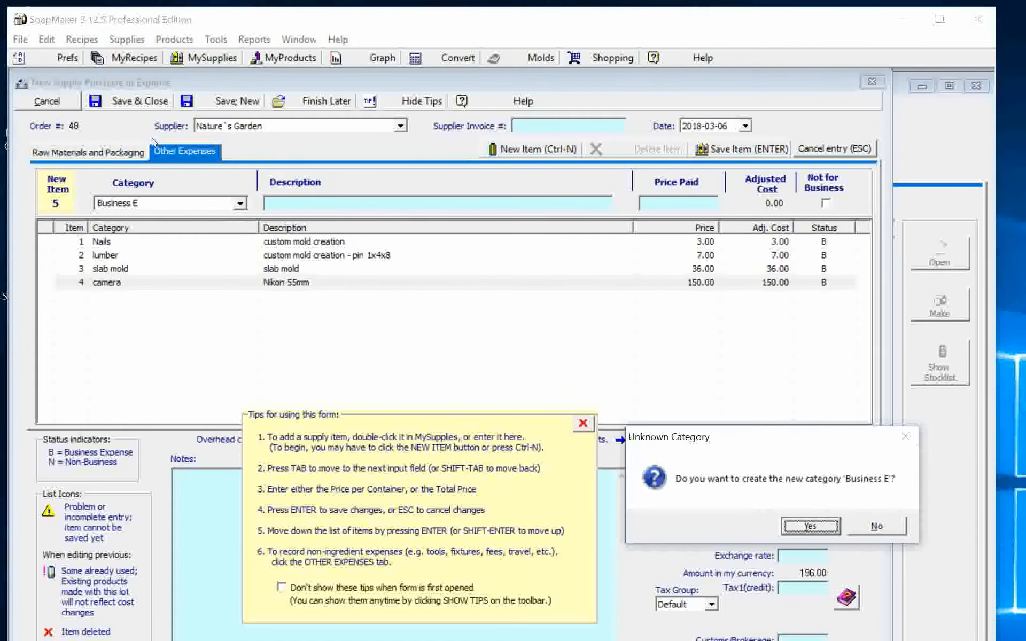
key(Return)
key(End)
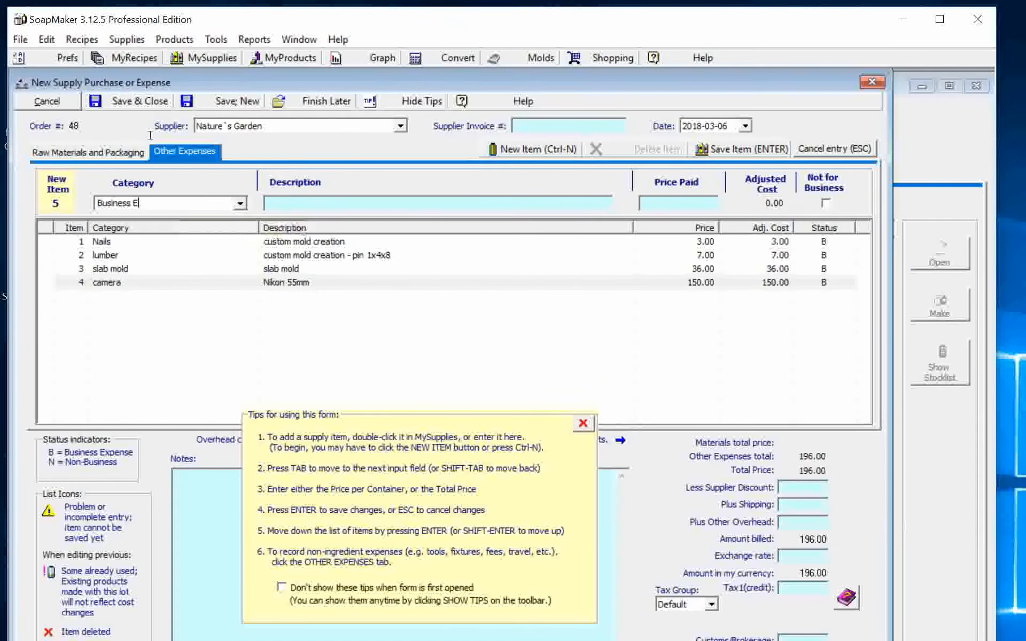
text(quipment)
key(Tab)
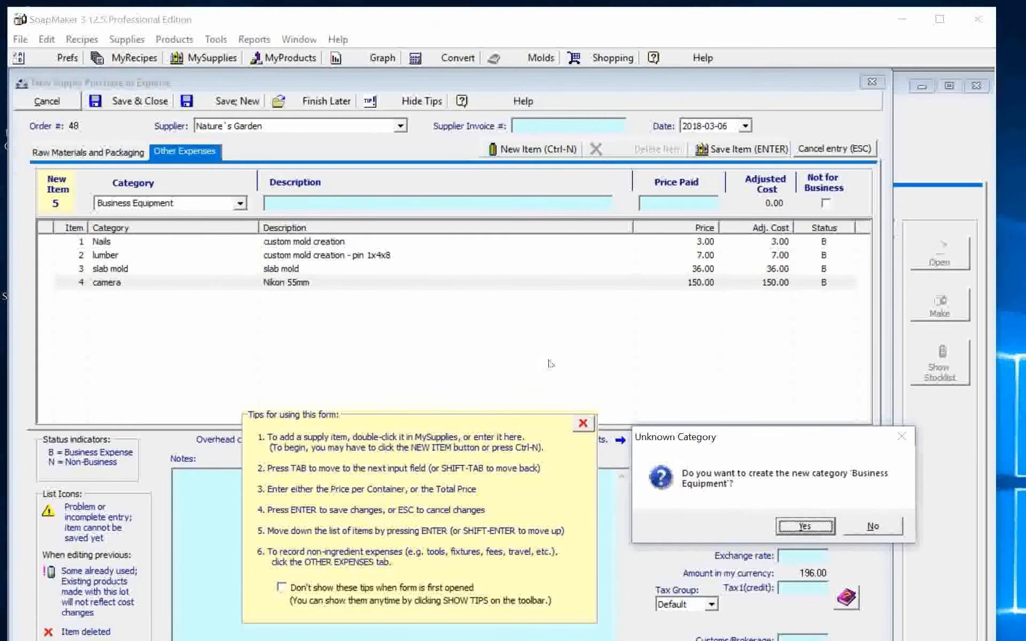
key(Return)
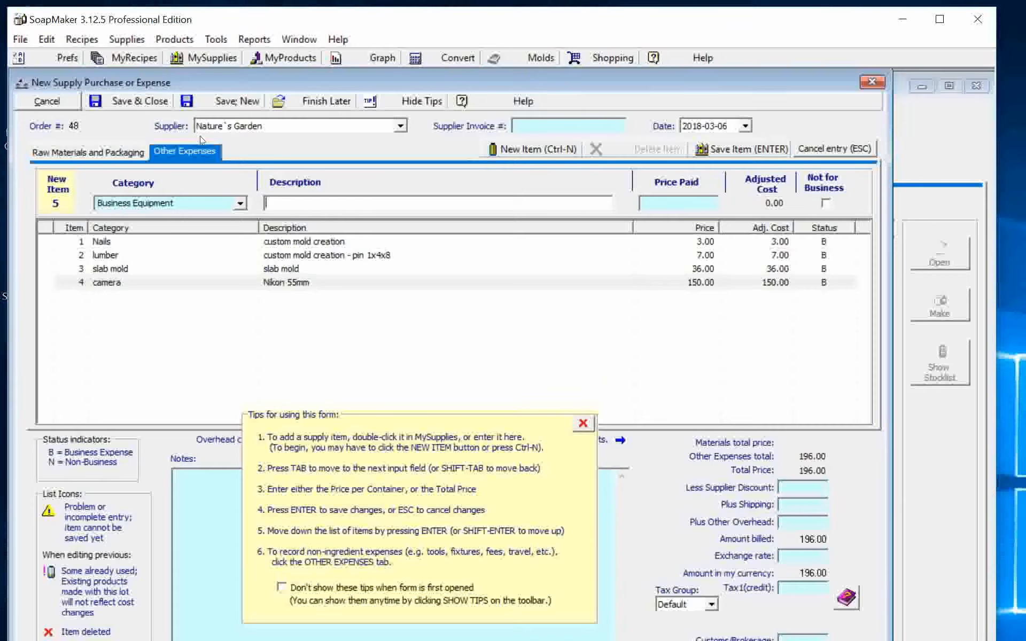
Describe the Business Equipment expense item as "Camera, nikon, 55mm attached lense,"
text(Camera)
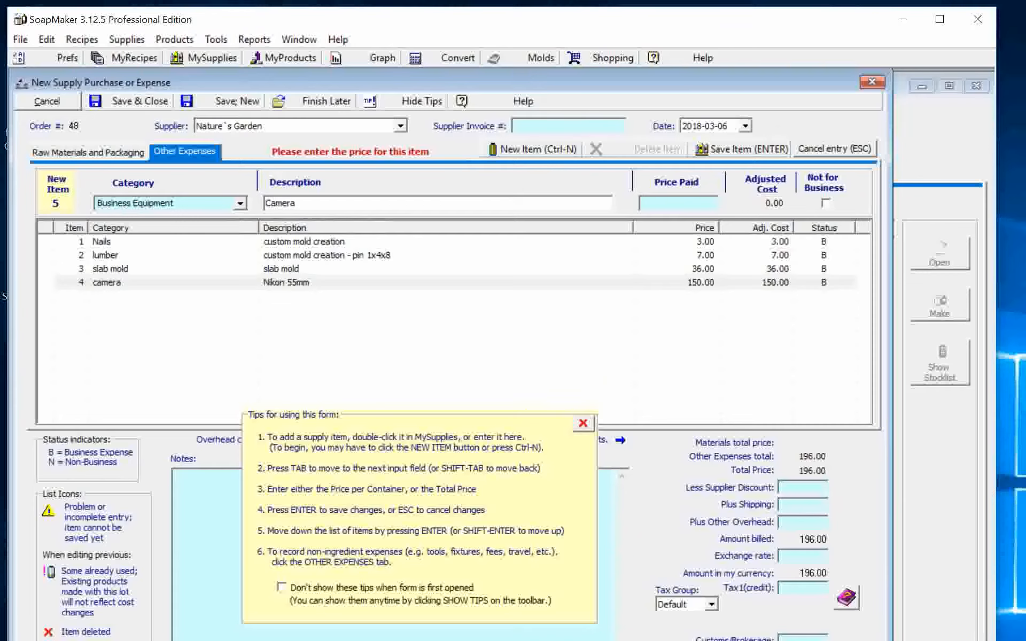
text(, nikon, 55mm attached l)
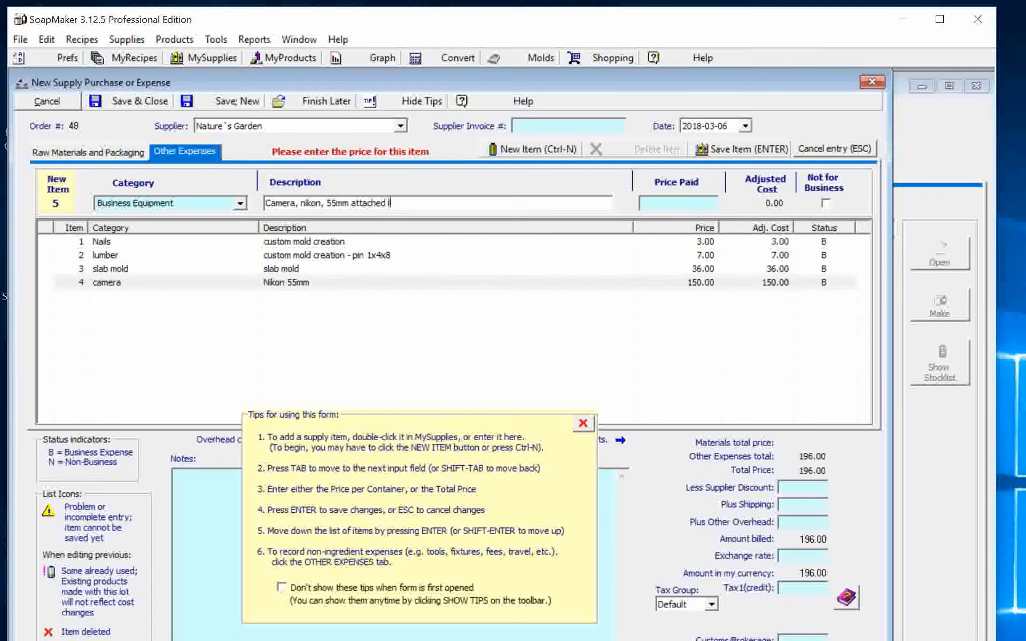
text(ense,)
Browse the supplier list and change the purchase's supplier to Walmart
click(401, 127)
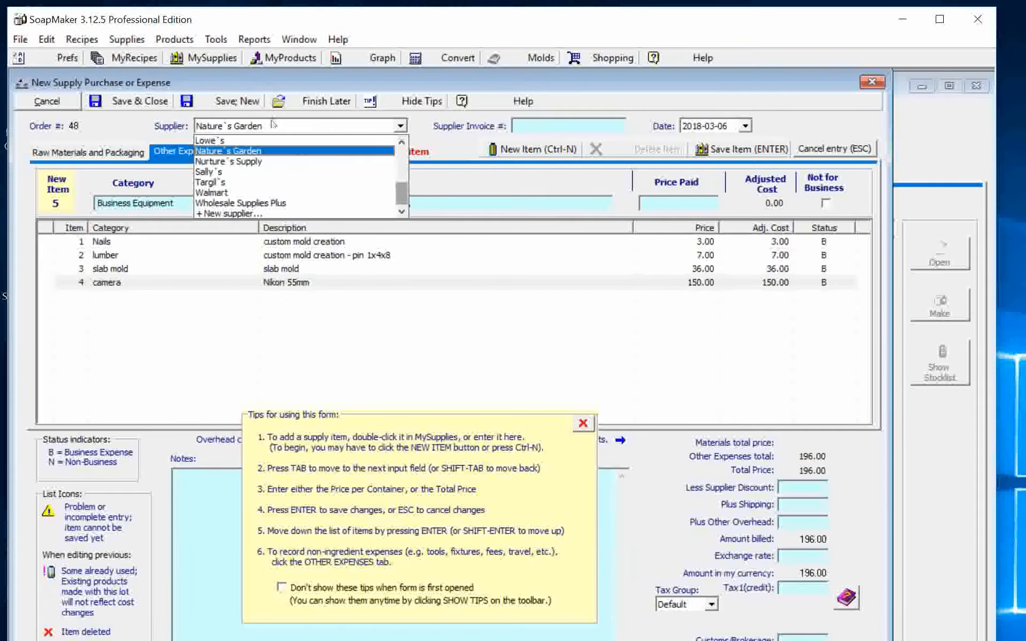
scroll(271, 128, up, 4)
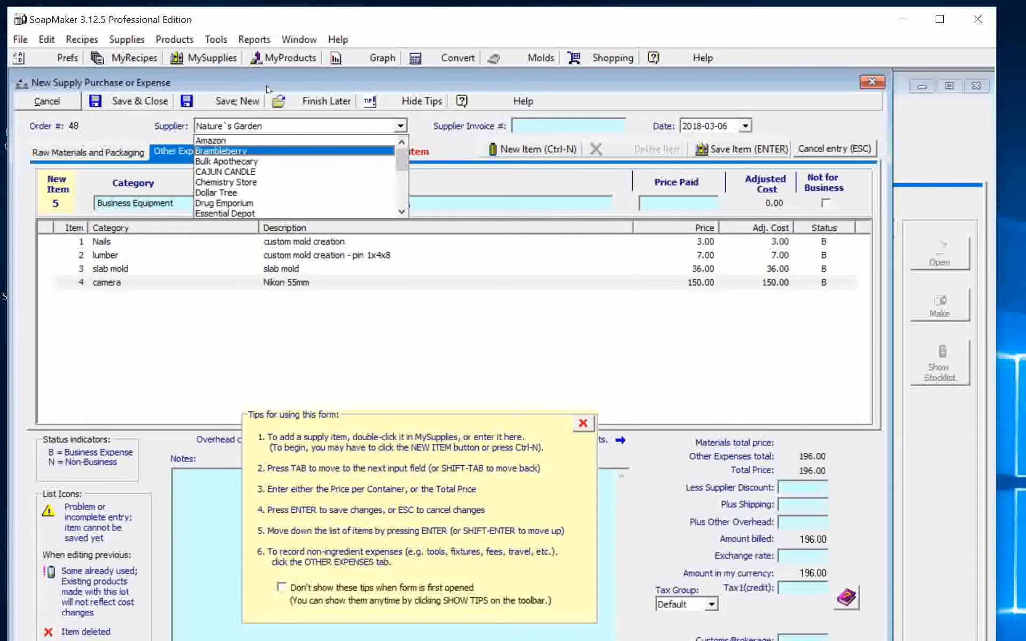
click(277, 88)
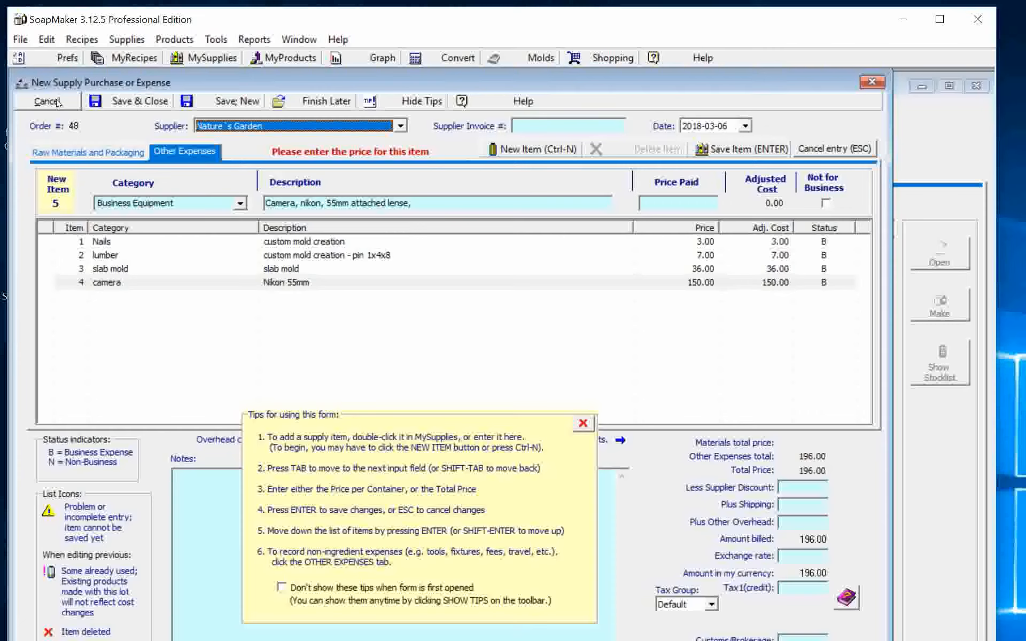
click(138, 106)
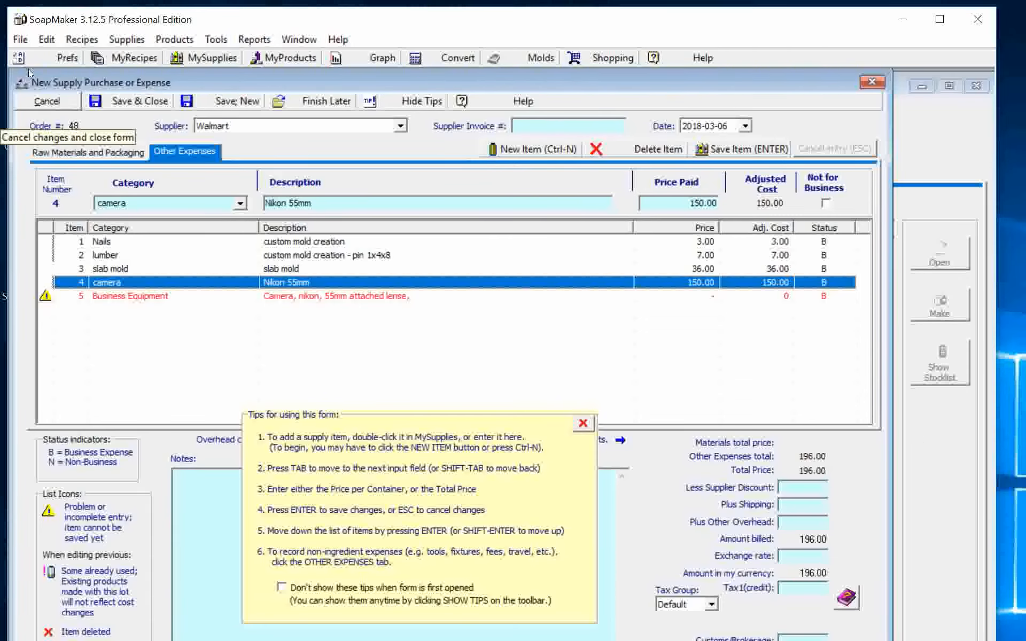
Cancel the purchase form without saving its expense items, and close the My Supplies window
click(46, 101)
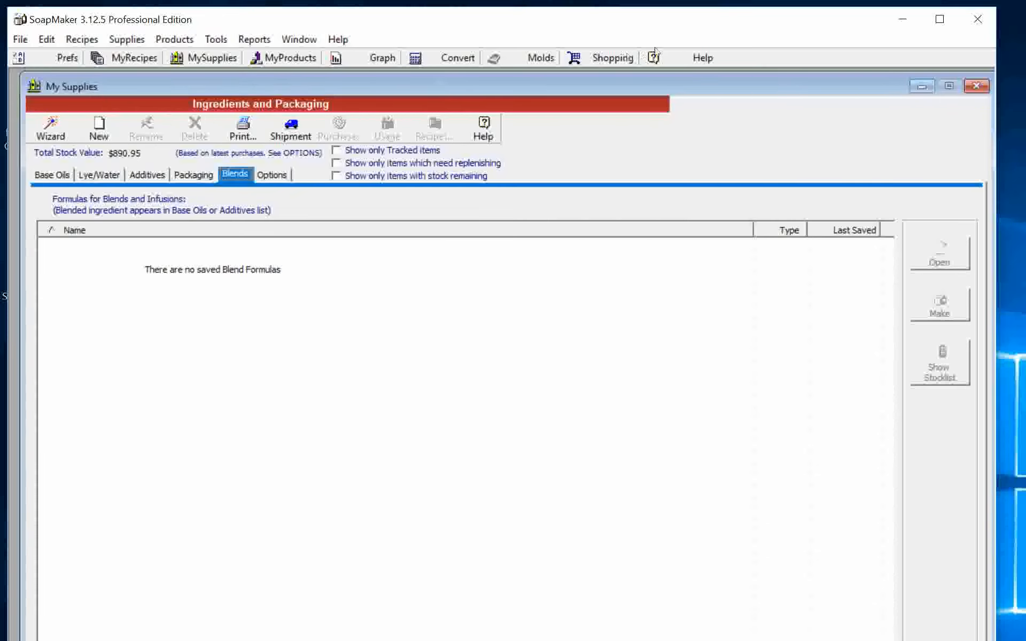
click(975, 86)
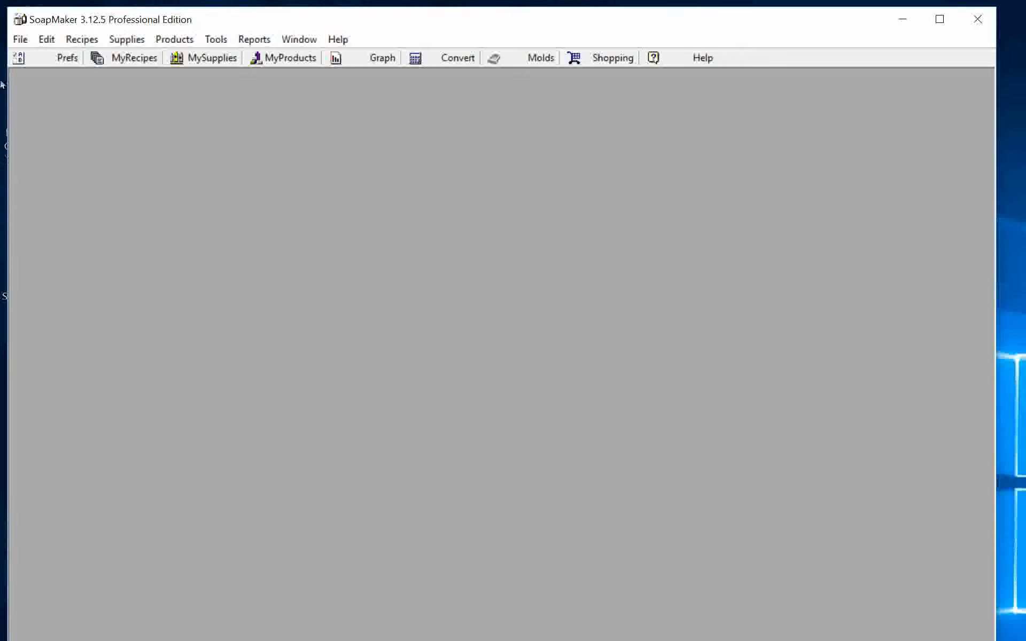
Exit the program without backing up the database
click(21, 39)
key(Down)
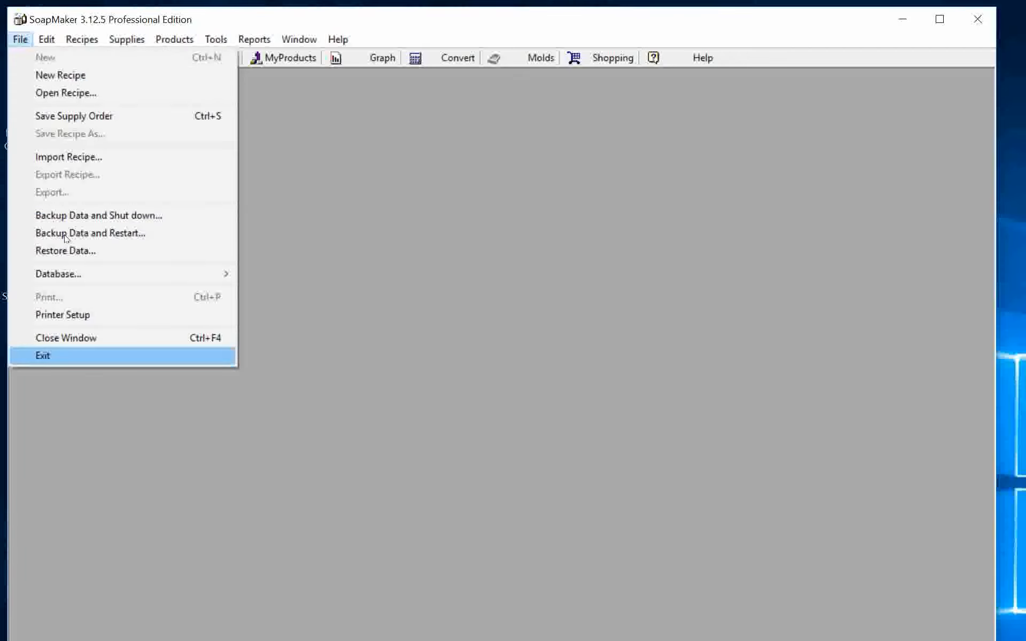
key(Return)
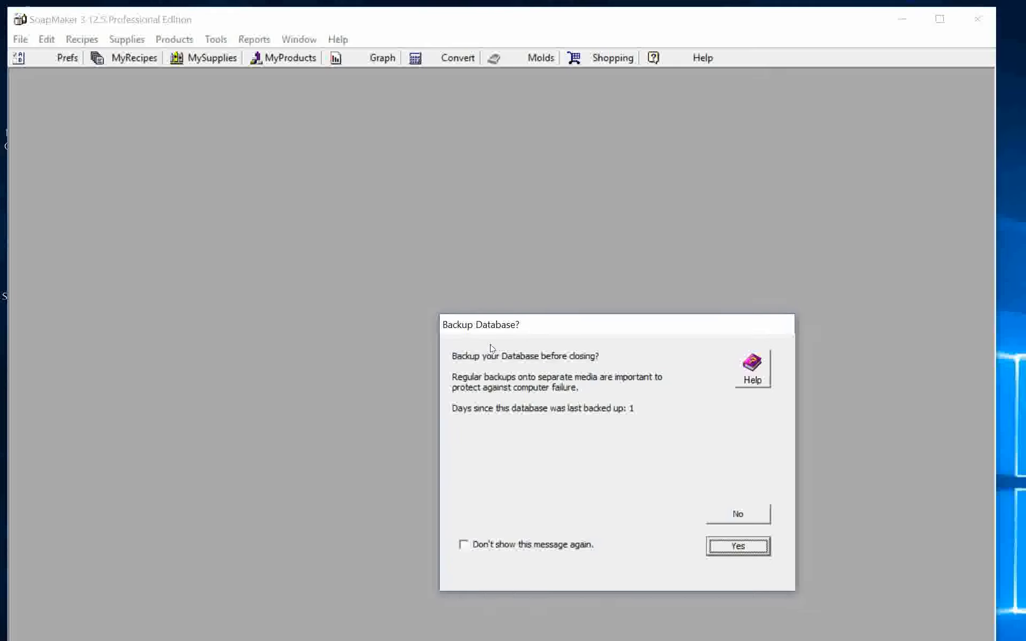
key(Tab)
key(Return)
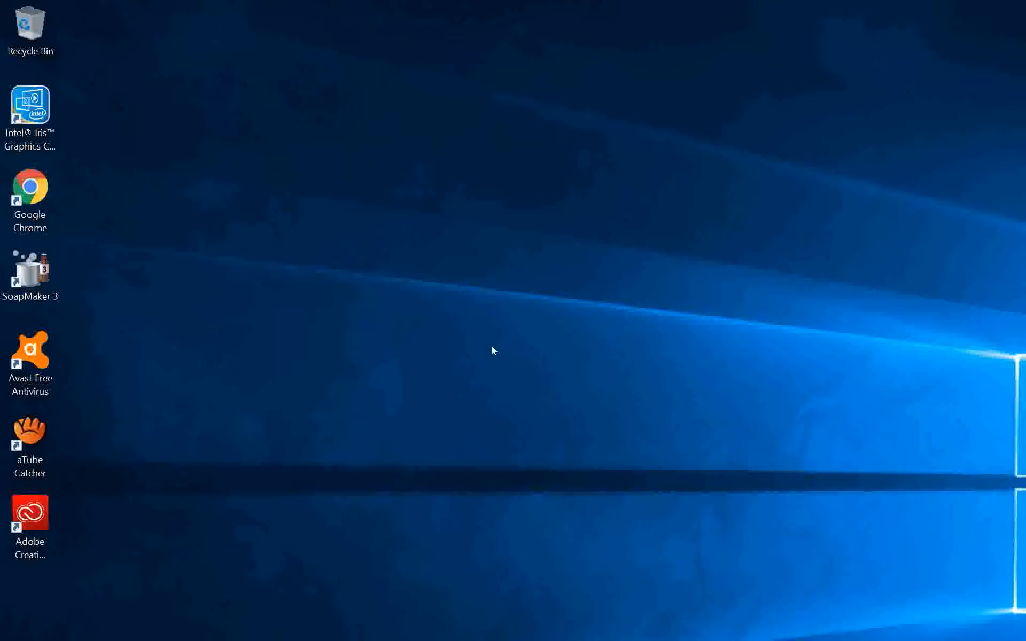